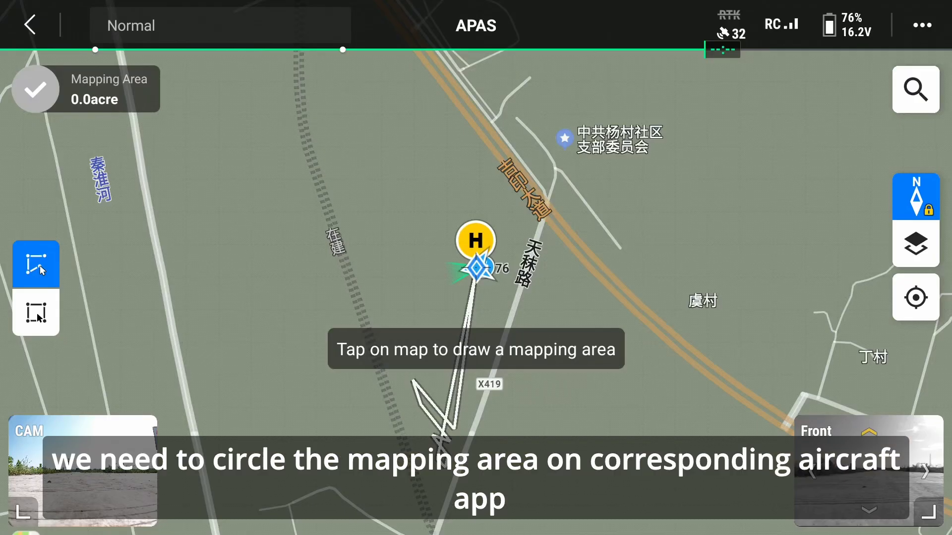
Outline a five-corner mapping area of about 41.4 acres around the field on the map and confirm it
drag(255, 278, 215, 318)
click(484, 269)
drag(213, 350, 260, 278)
click(482, 278)
drag(192, 75, 272, 311)
click(486, 281)
drag(236, 213, 274, 369)
click(488, 278)
drag(255, 261, 249, 366)
click(488, 279)
drag(242, 348, 50, 166)
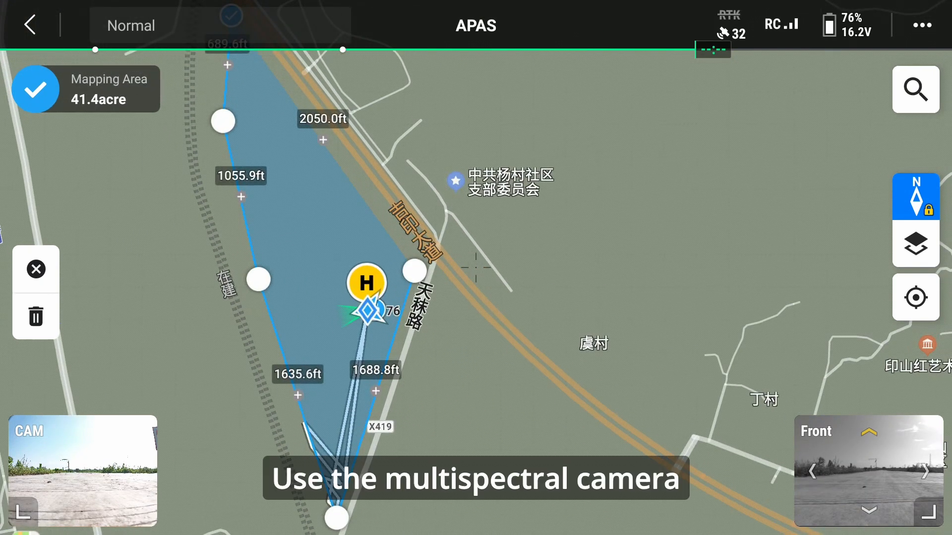
click(35, 89)
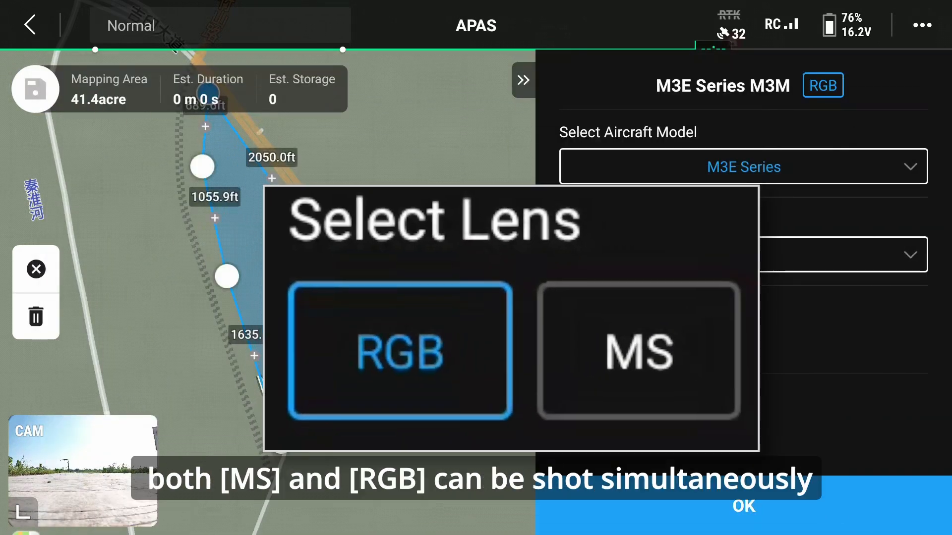
Add the MS lens for the M3M camera and set the route's photo mode to Distance Interval Shot
click(646, 347)
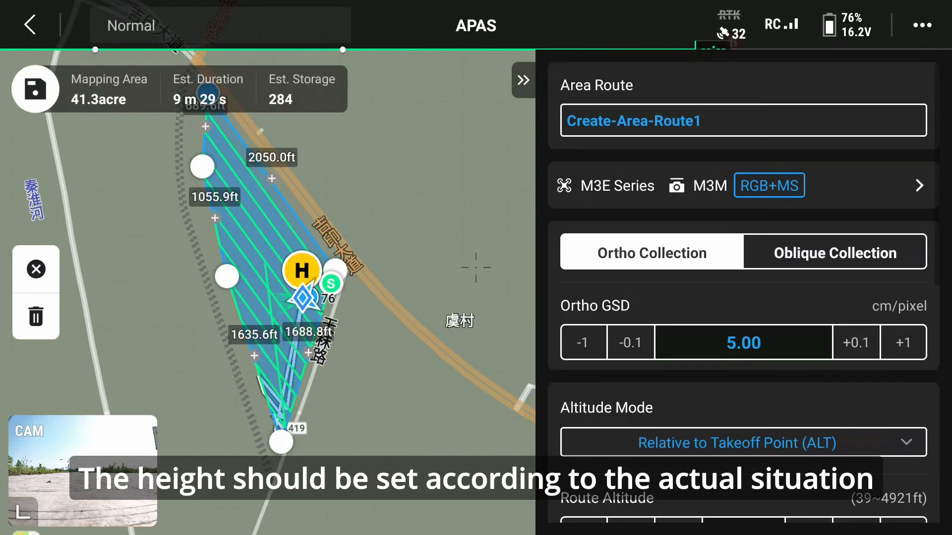
scroll(786, 297, down, 3)
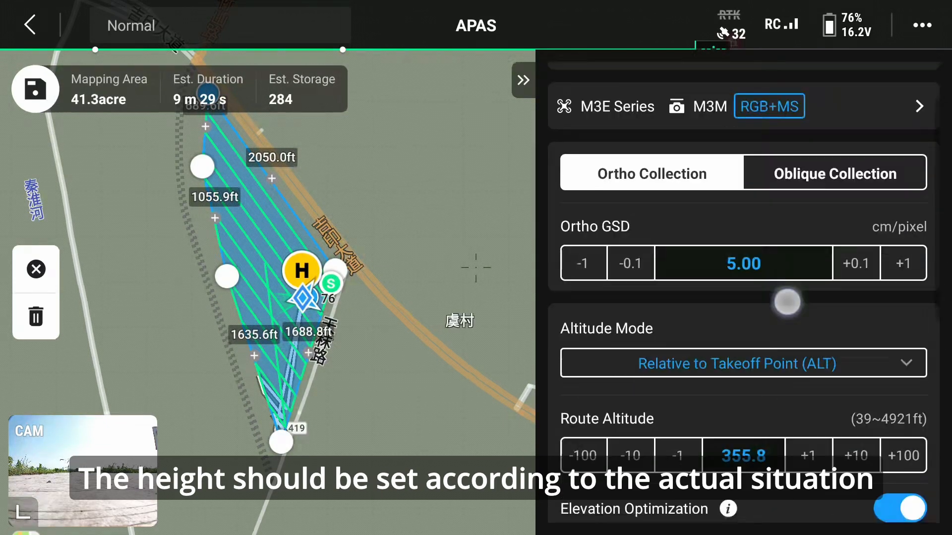
scroll(803, 316, down, 1)
scroll(804, 316, down, 2)
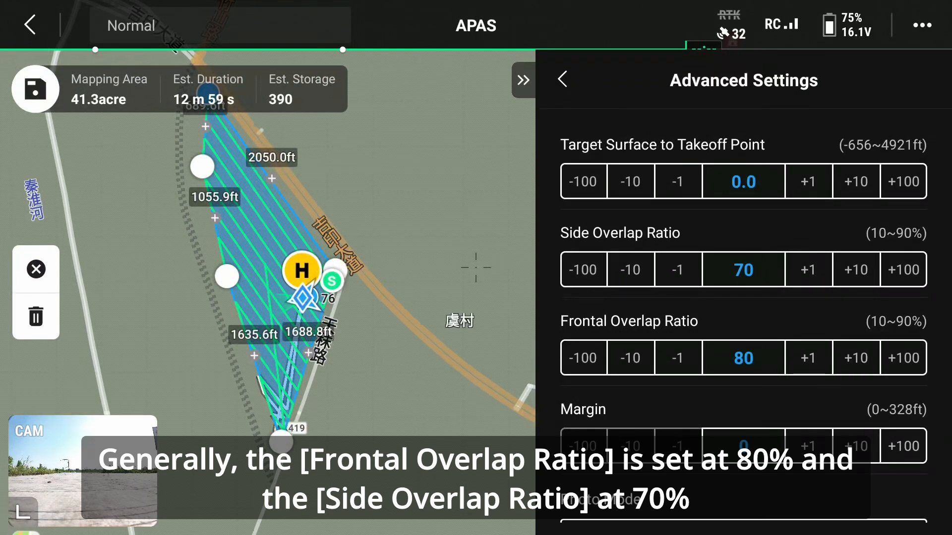
scroll(850, 344, down, 4)
click(871, 340)
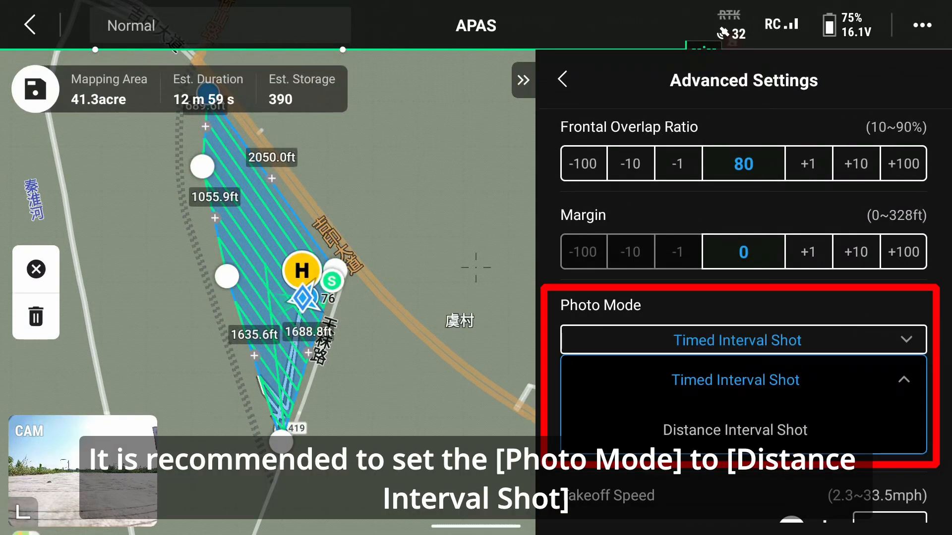
click(735, 430)
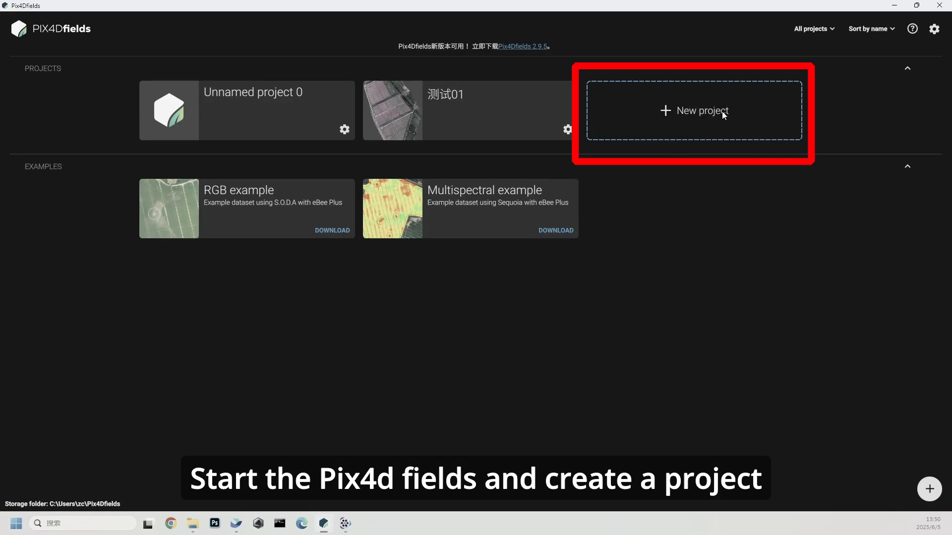
click(723, 113)
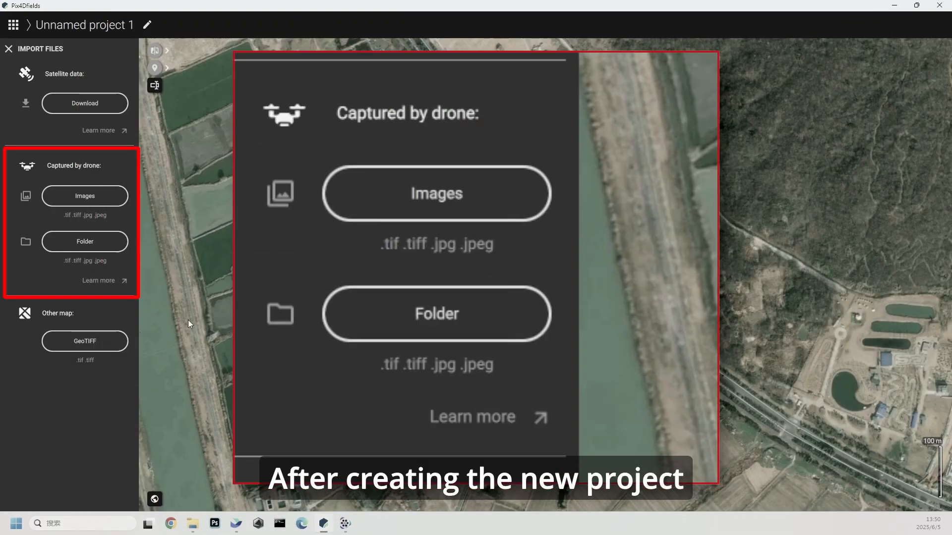
click(115, 242)
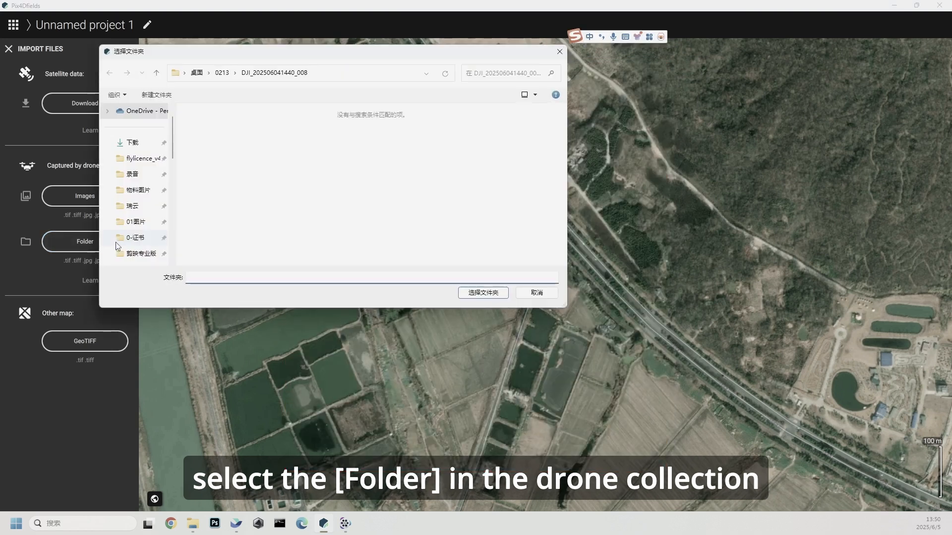
click(222, 73)
click(261, 130)
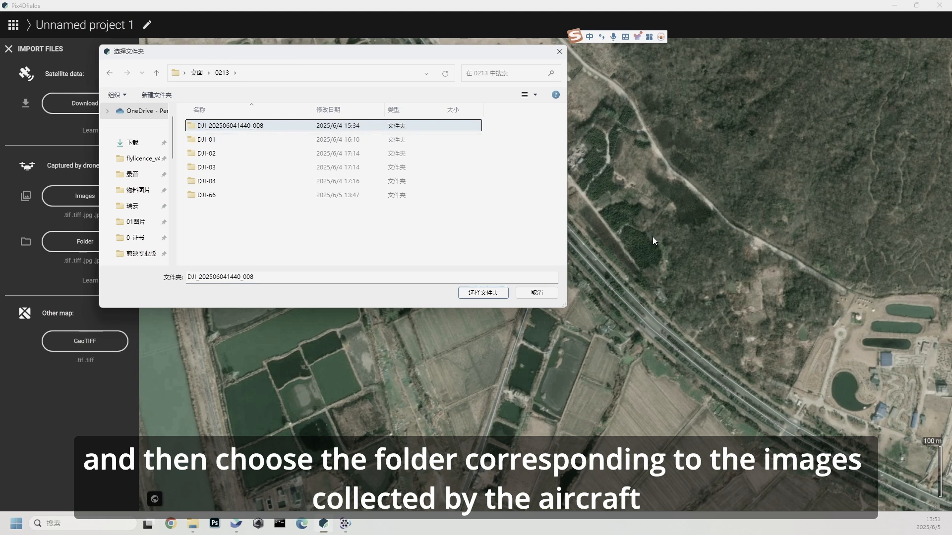
click(483, 292)
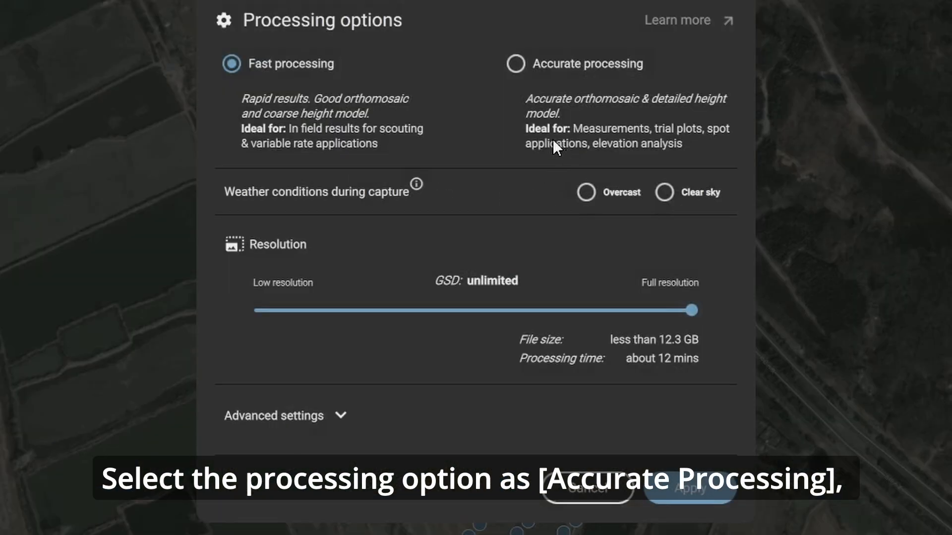
Set the processing options to Accurate processing with Overcast weather conditions during capture and apply them
click(518, 64)
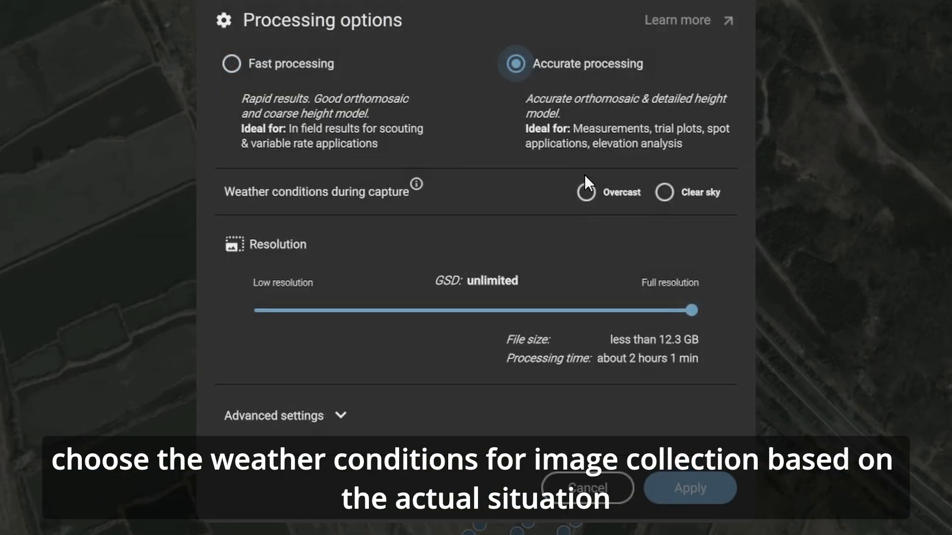
click(593, 189)
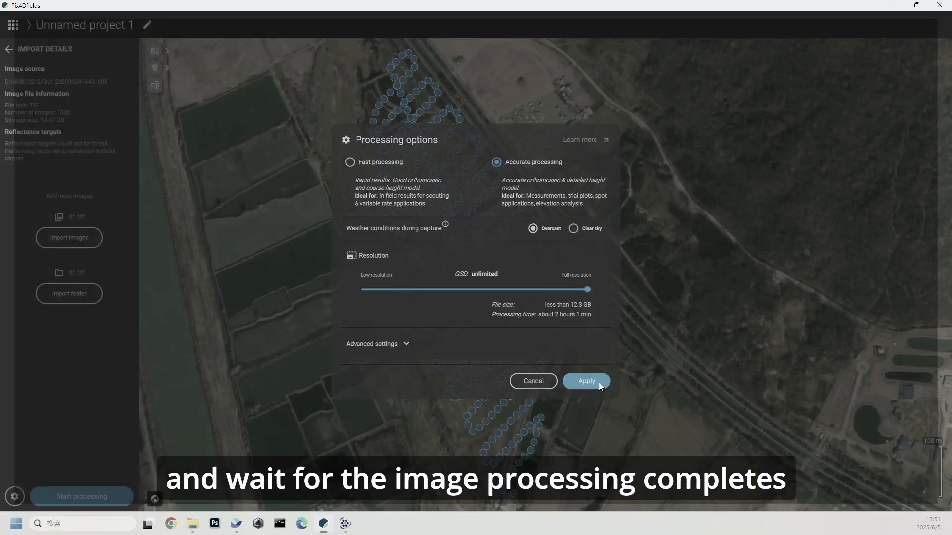
click(704, 491)
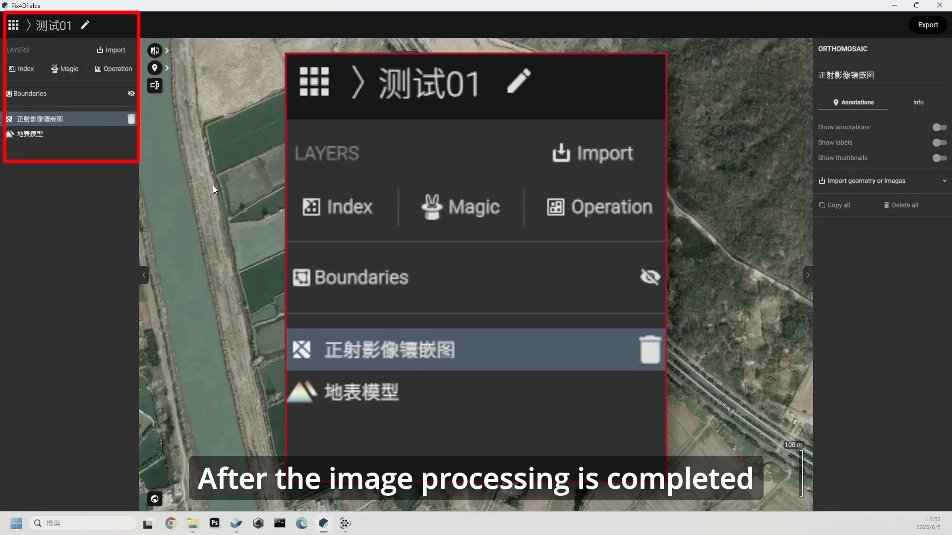
Check the surface model and orthomosaic layers, and generate an NDVI index layer from the orthomosaic
click(70, 135)
click(65, 117)
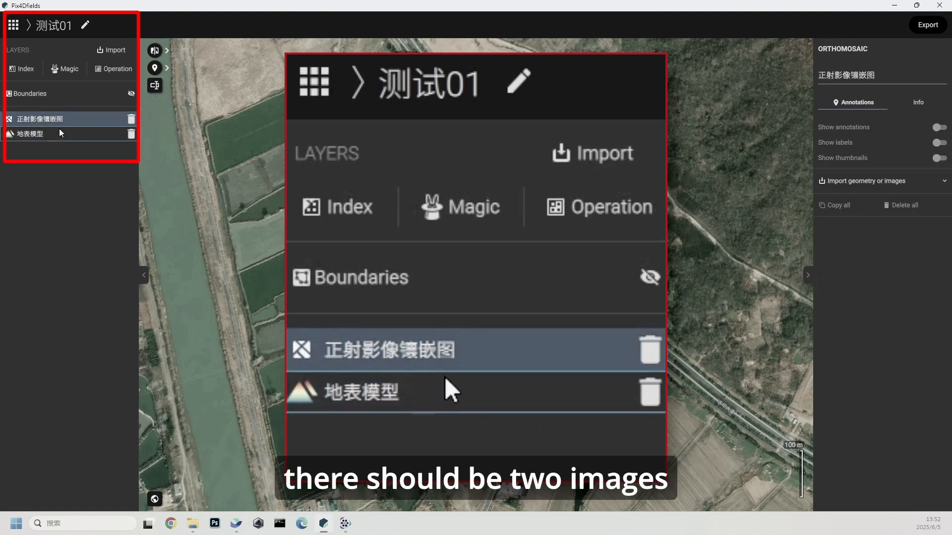
click(58, 133)
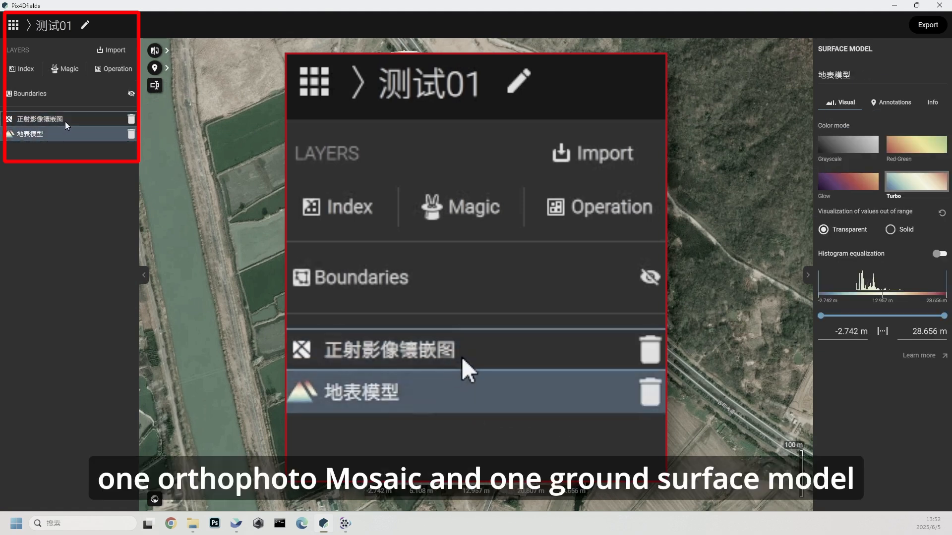
click(67, 117)
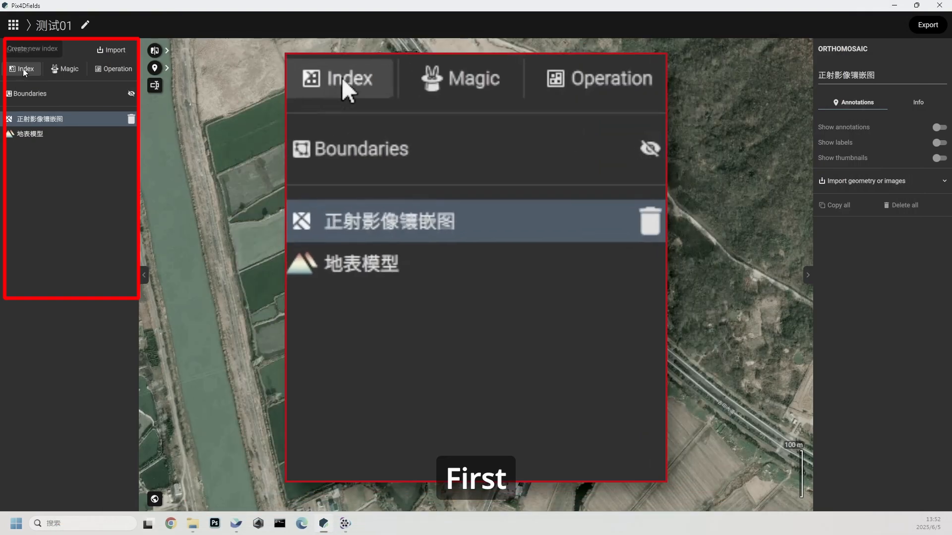
click(24, 70)
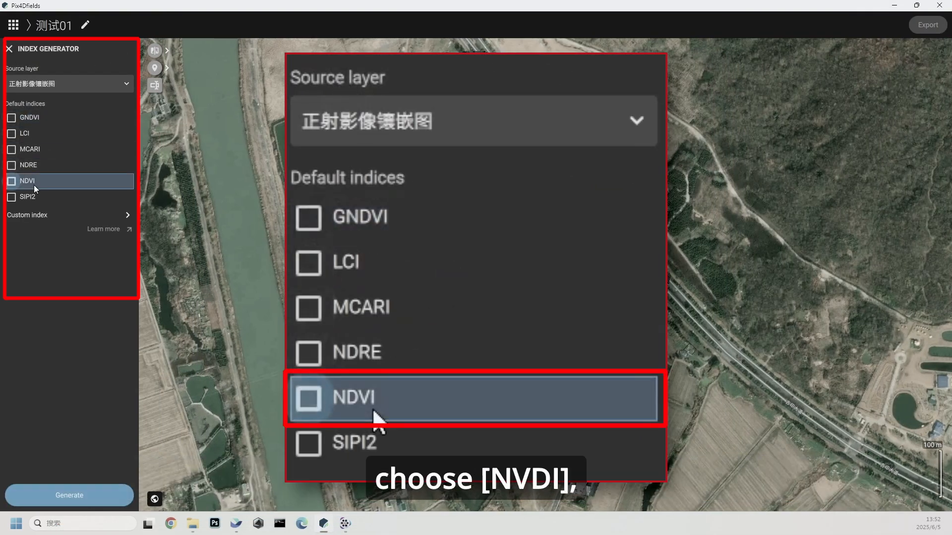
click(34, 184)
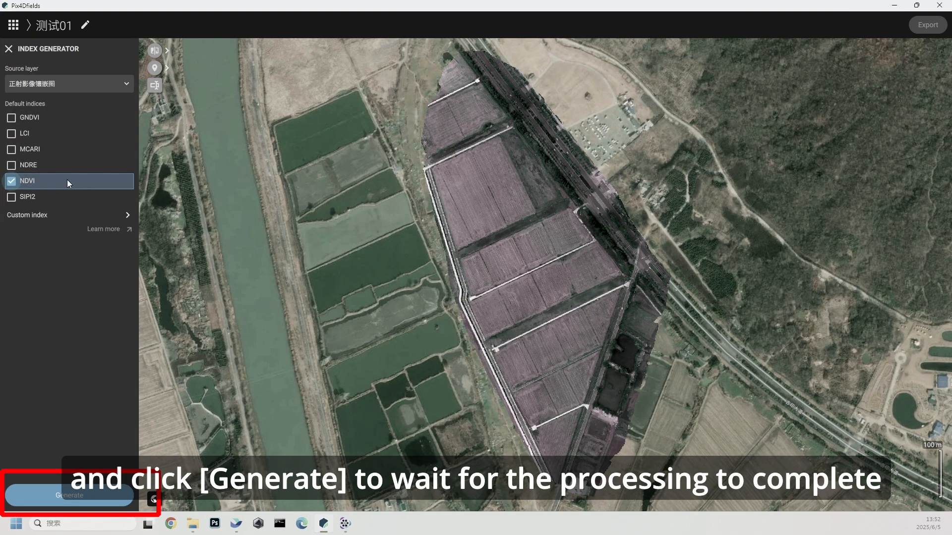
click(57, 495)
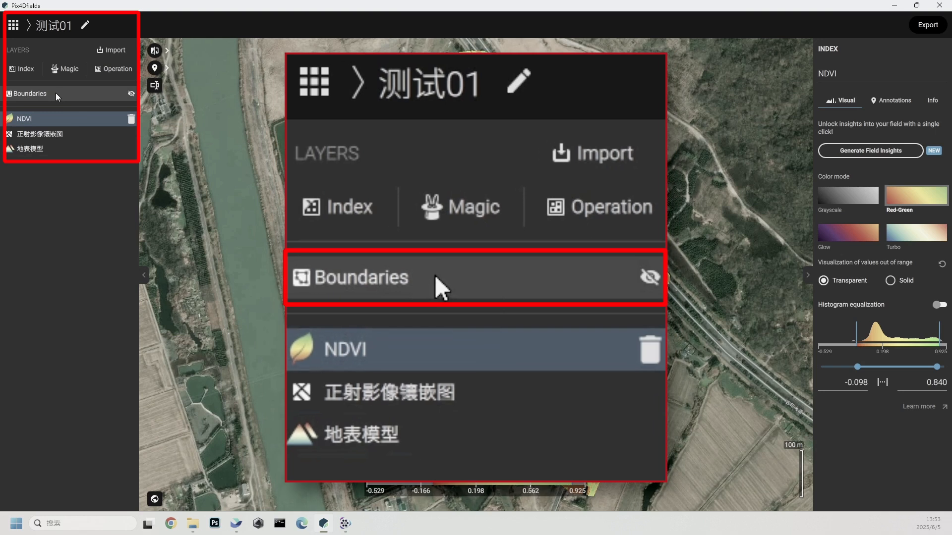
Draw a four-corner boundary of about 0.54 ha along the edges of the rectangular field plot
click(87, 96)
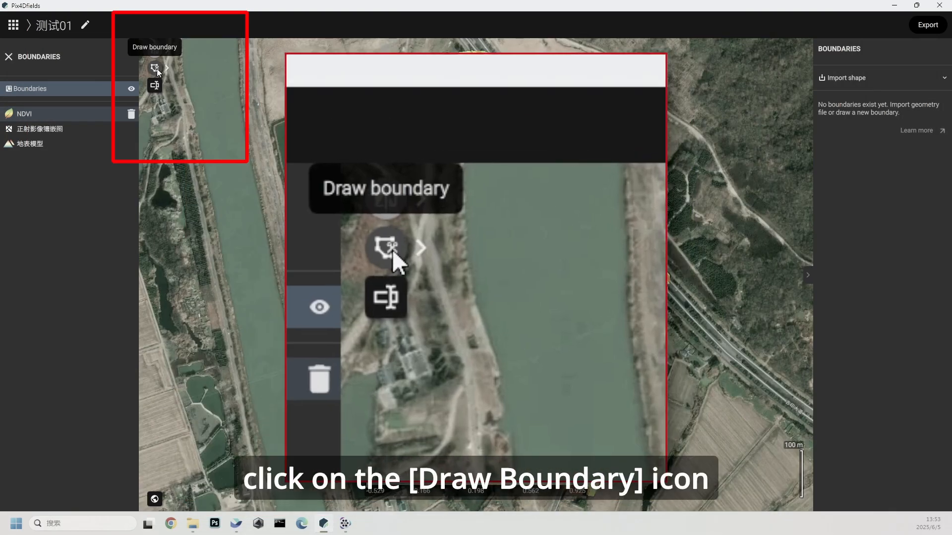
click(156, 68)
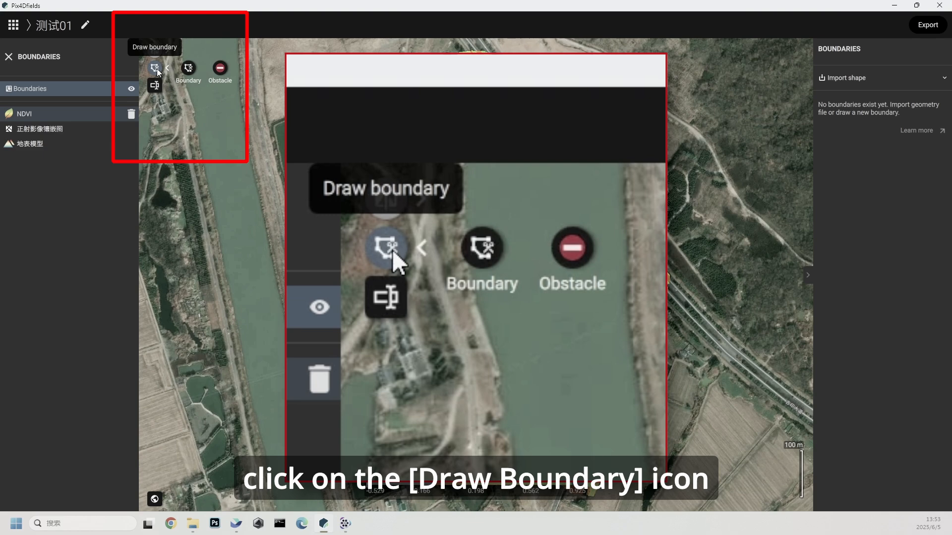
click(190, 69)
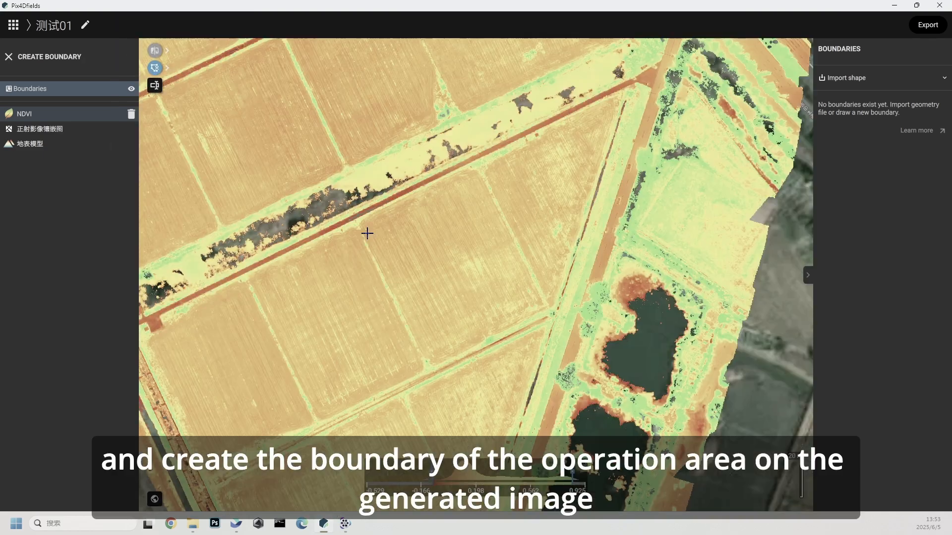
click(365, 230)
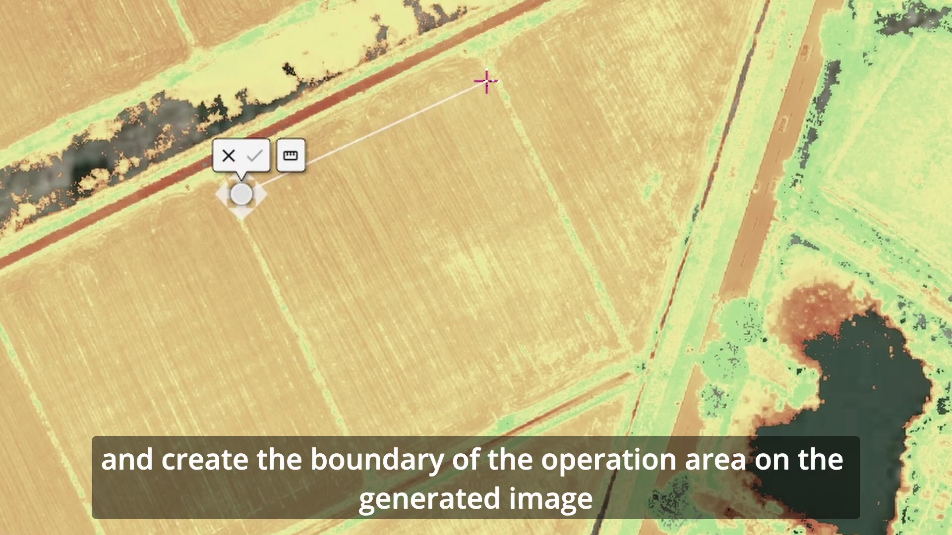
click(486, 81)
click(603, 315)
double_click(357, 445)
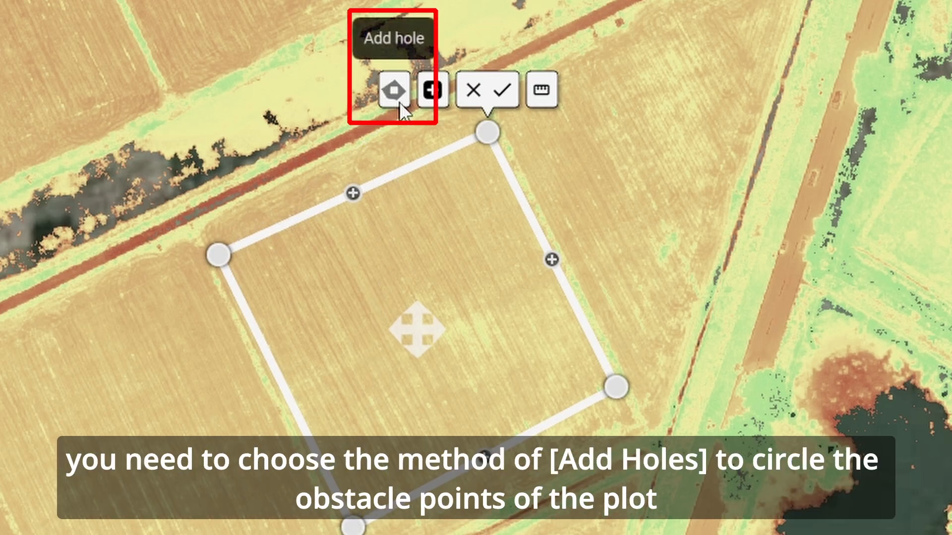
Add a small four-corner hole inside the boundary near the plot's lower edge to exclude an obstacle
click(400, 102)
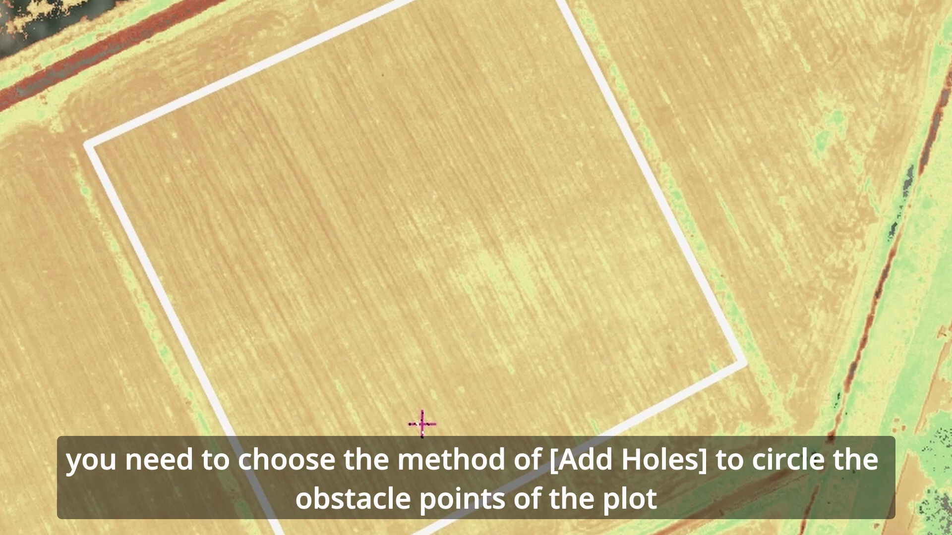
click(421, 424)
click(456, 408)
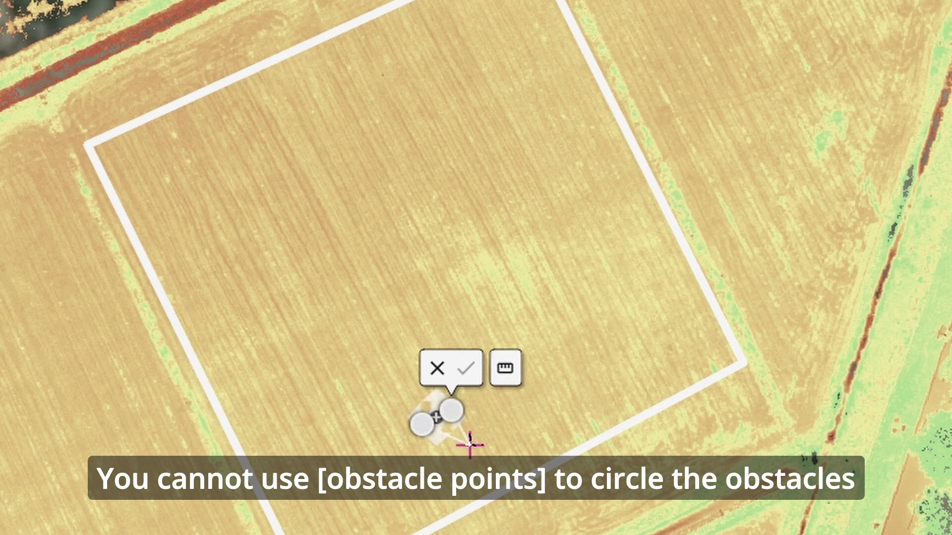
click(470, 445)
click(433, 457)
scroll(452, 451, up, 3)
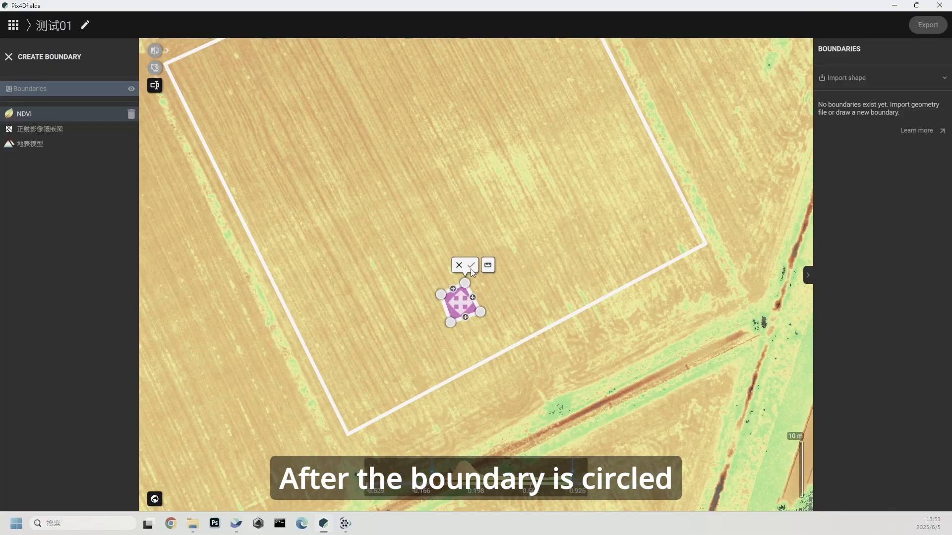
click(472, 266)
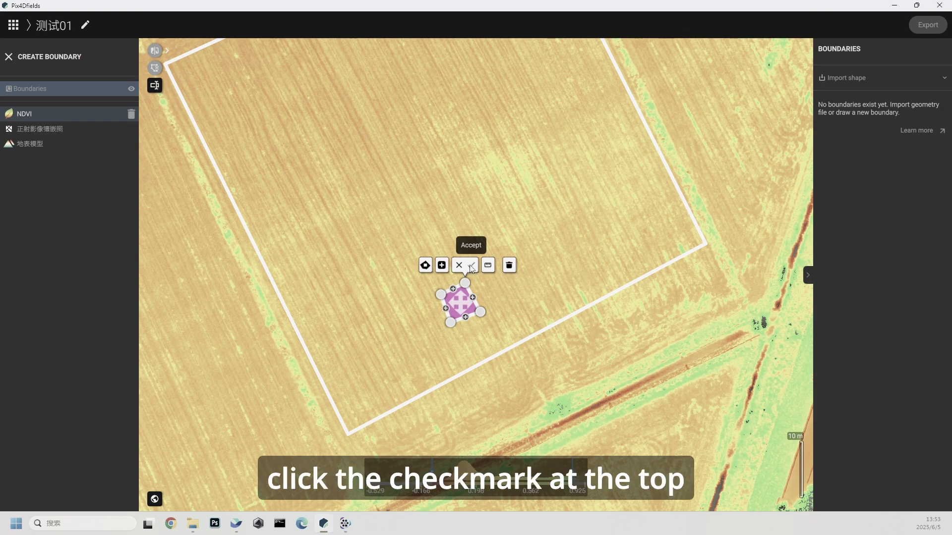
Save the boundary with the name bat-66 and leave boundary editing
text(bat-66)
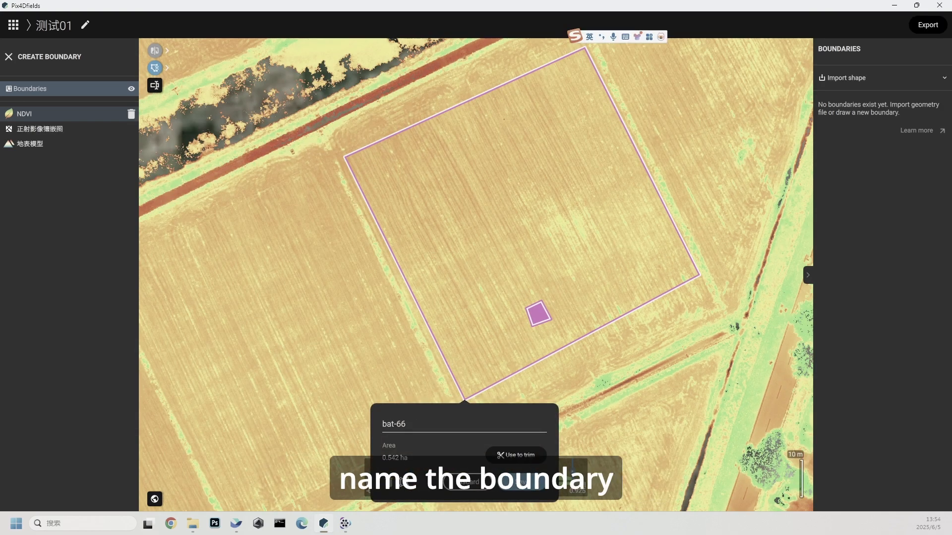
click(520, 484)
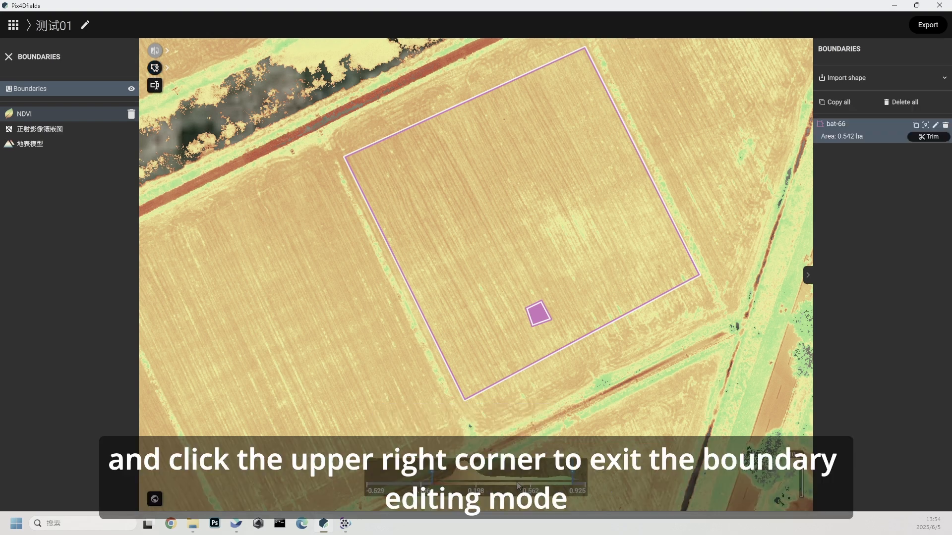
click(9, 57)
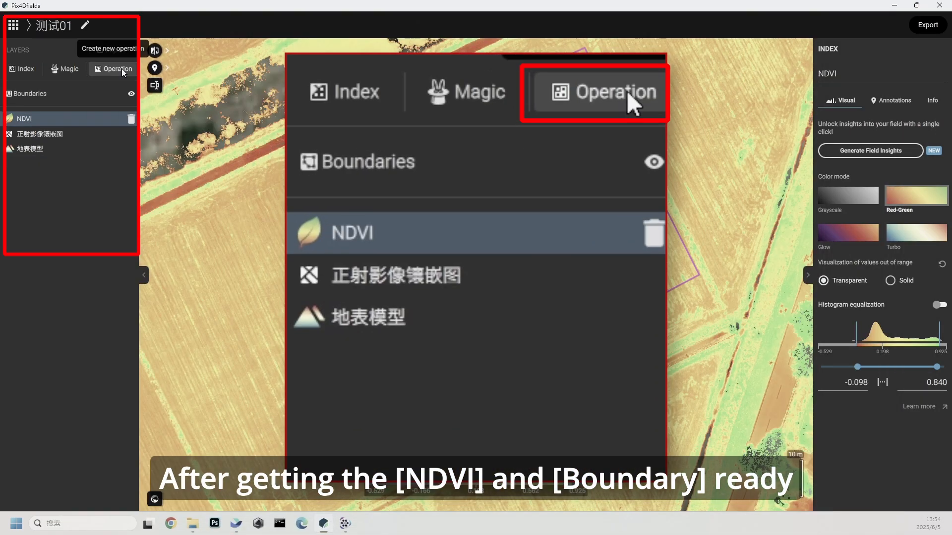
Start a new Zonation operation pre-filled from an index layer, using NDVI as base layer and bat-66 as its boundary
click(122, 70)
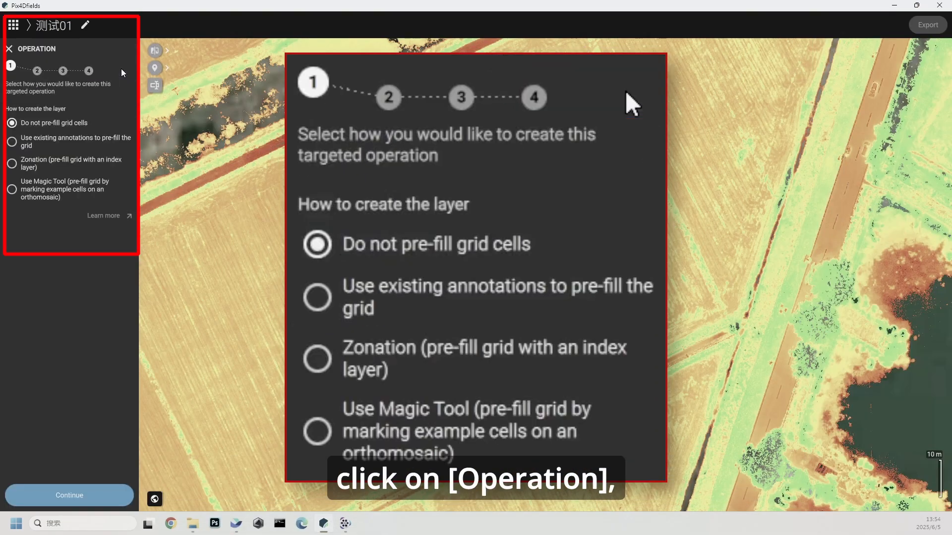
click(45, 159)
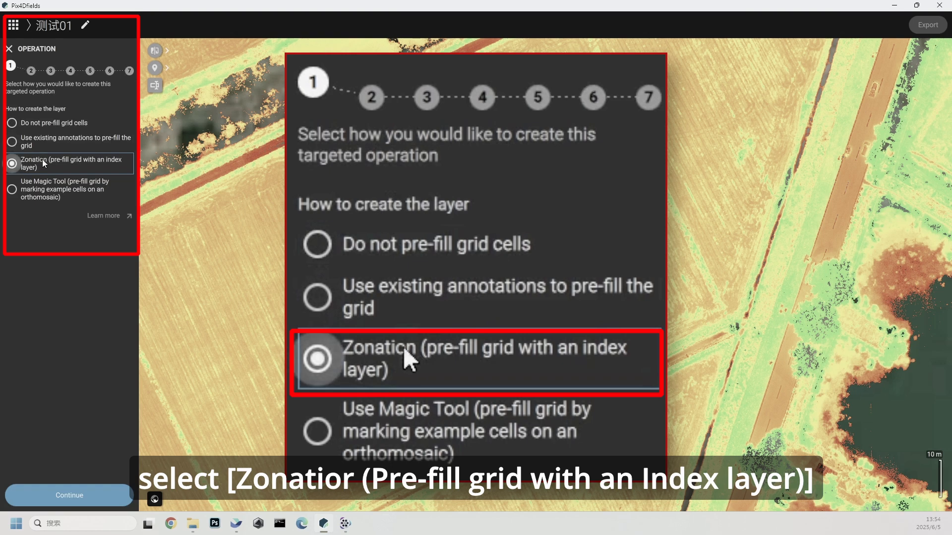
click(63, 496)
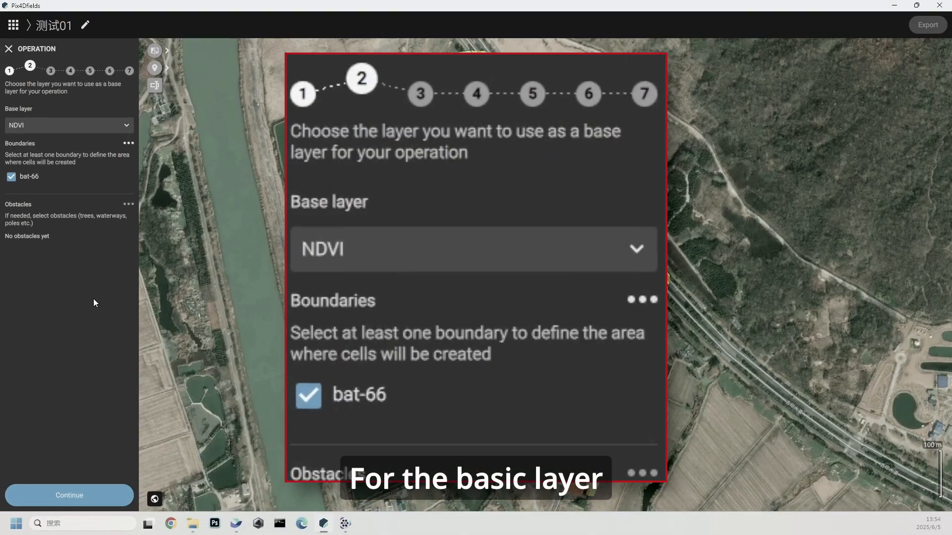
click(124, 126)
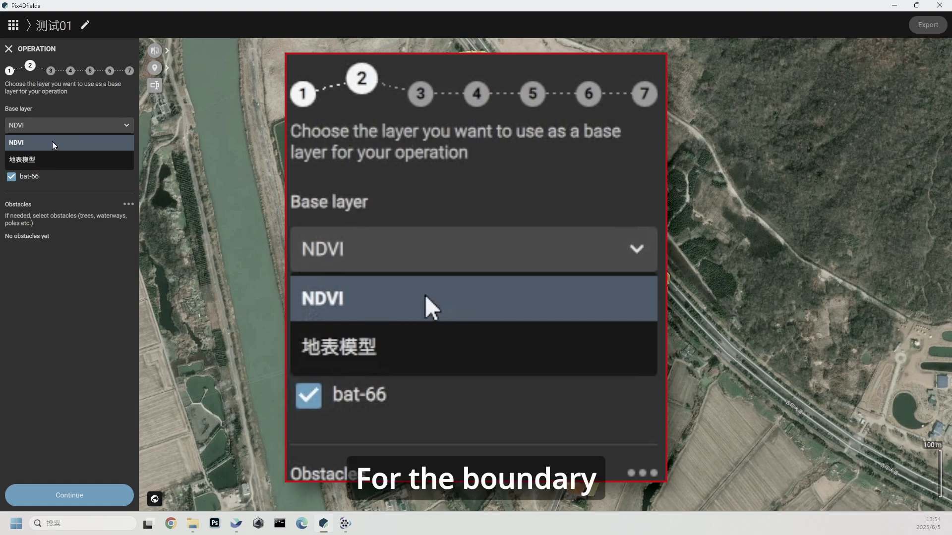
click(80, 141)
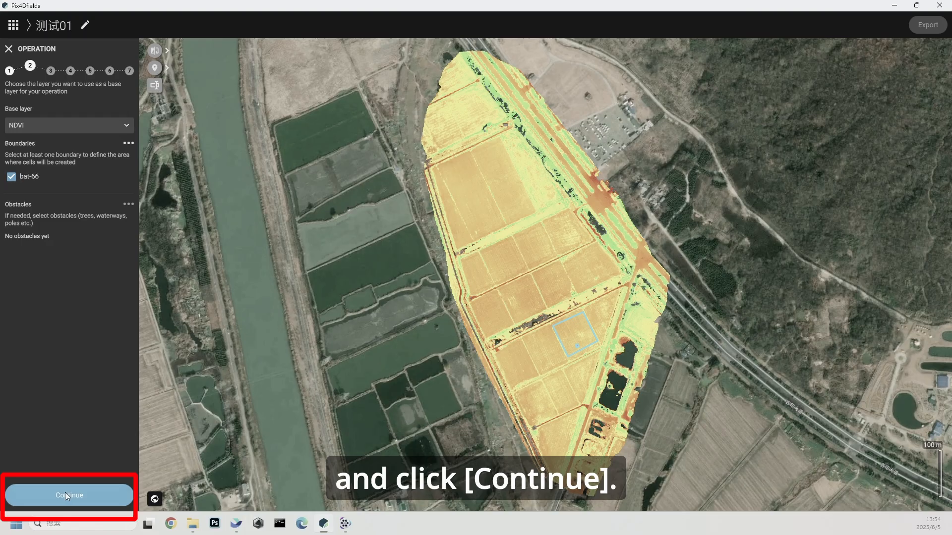
click(64, 493)
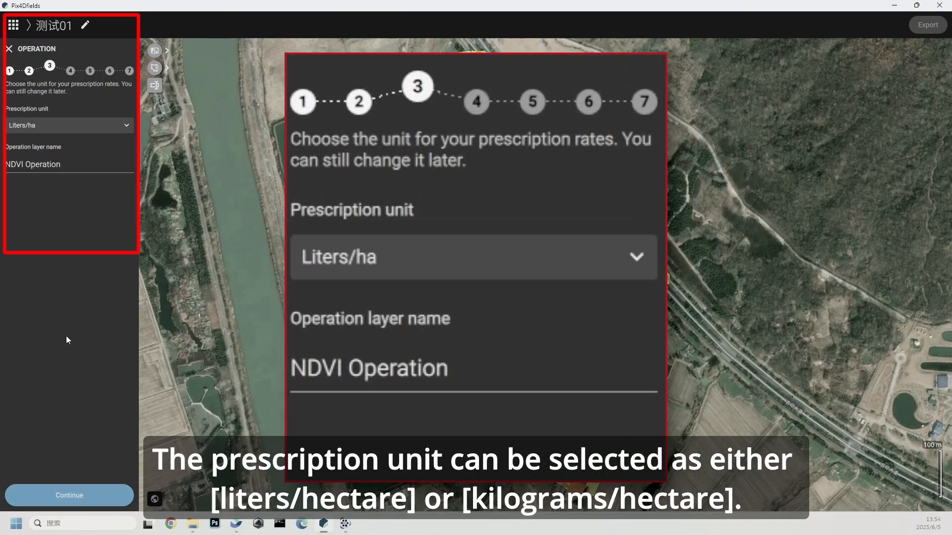
Set the prescription unit to Liters/ha and name the operation layer bat-606
click(101, 130)
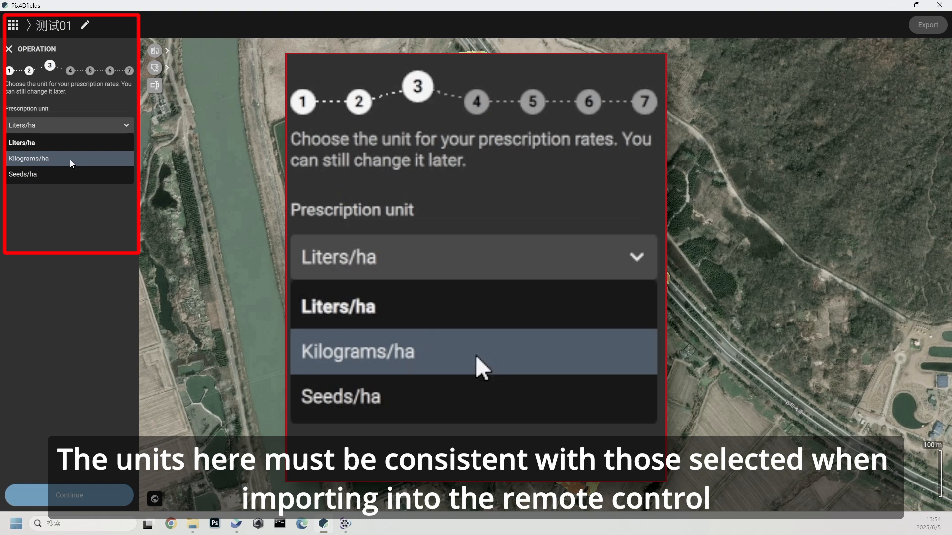
click(70, 142)
click(19, 166)
text(bat-606)
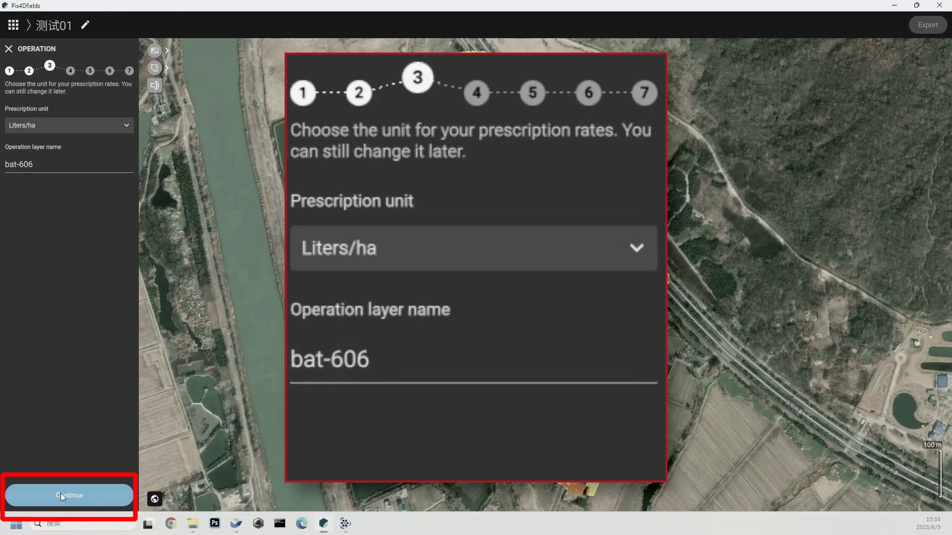
click(60, 494)
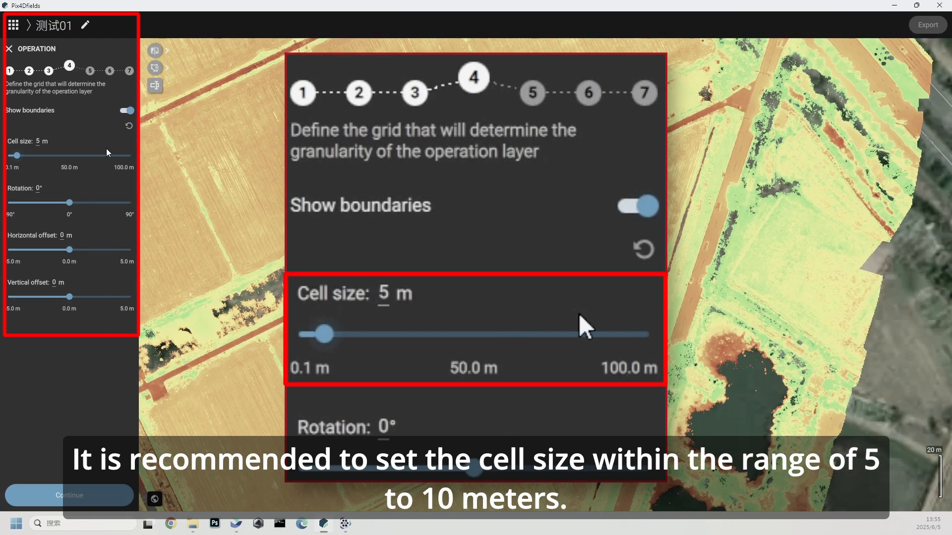
Define a grid with 5 m cells, -25.3° rotation and 2.257 m horizontal offset, keeping the default index range and 0 % minimum visible pixels
click(39, 142)
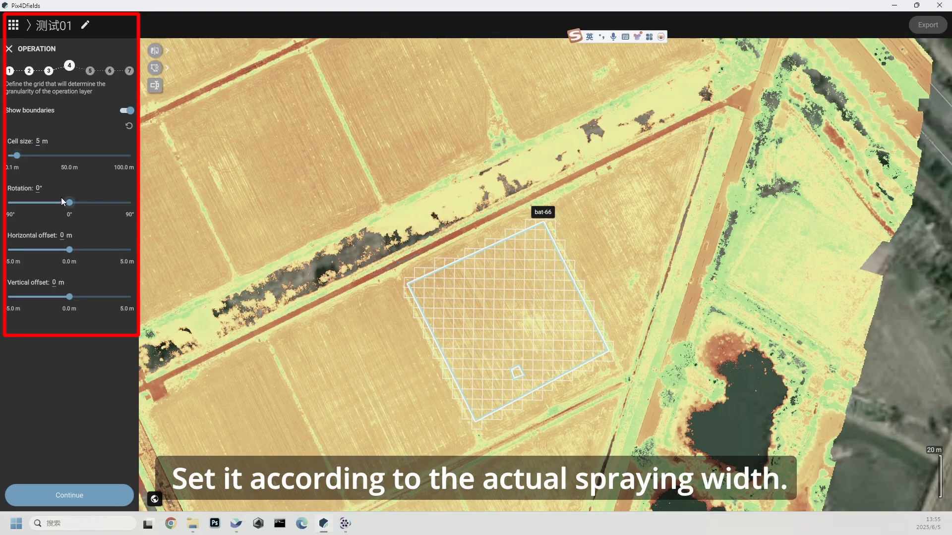
mouse_move(70, 202)
mouse_down()
mouse_move(82, 199)
mouse_move(54, 204)
mouse_up()
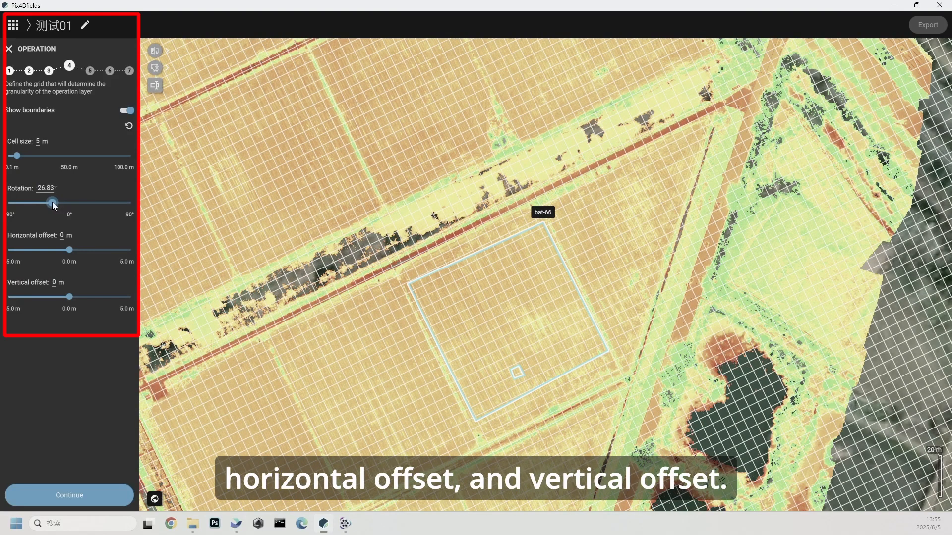
drag(69, 249, 96, 247)
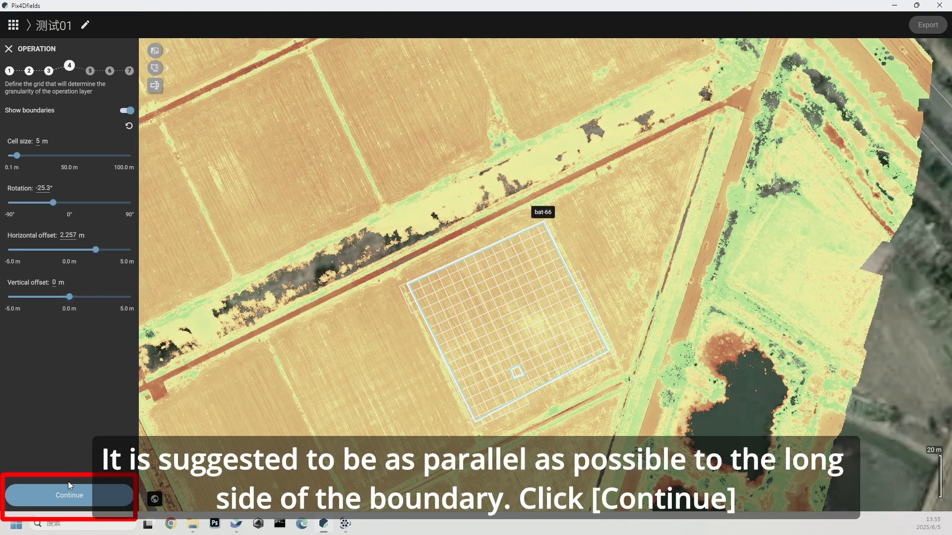
click(74, 495)
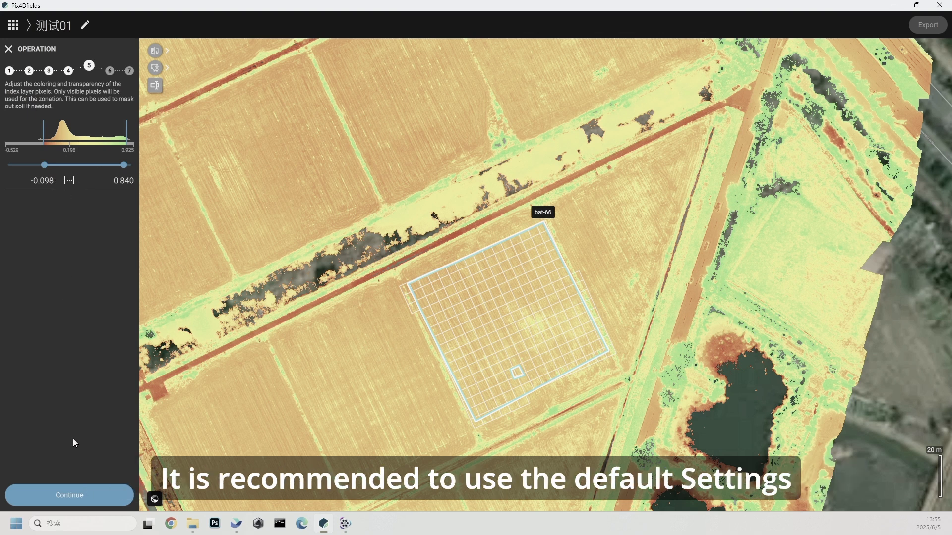
click(70, 496)
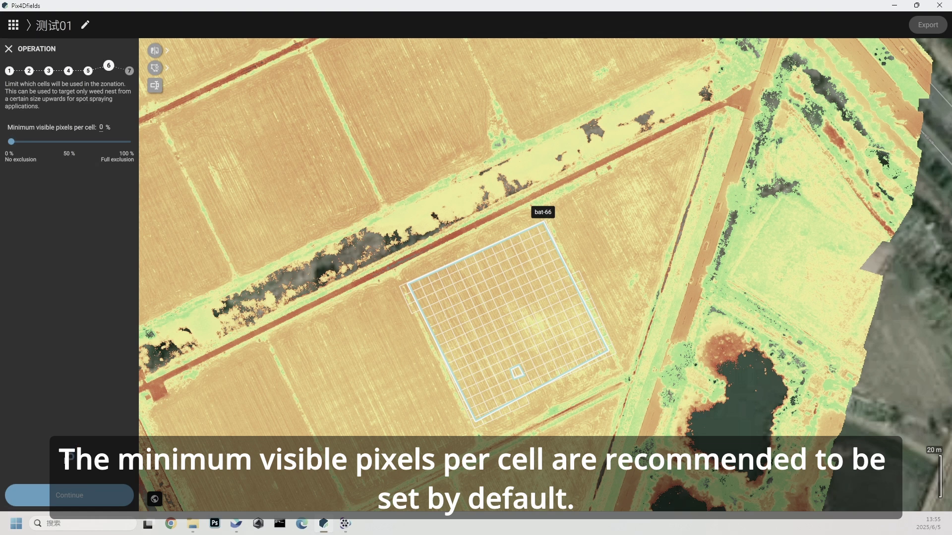
click(71, 491)
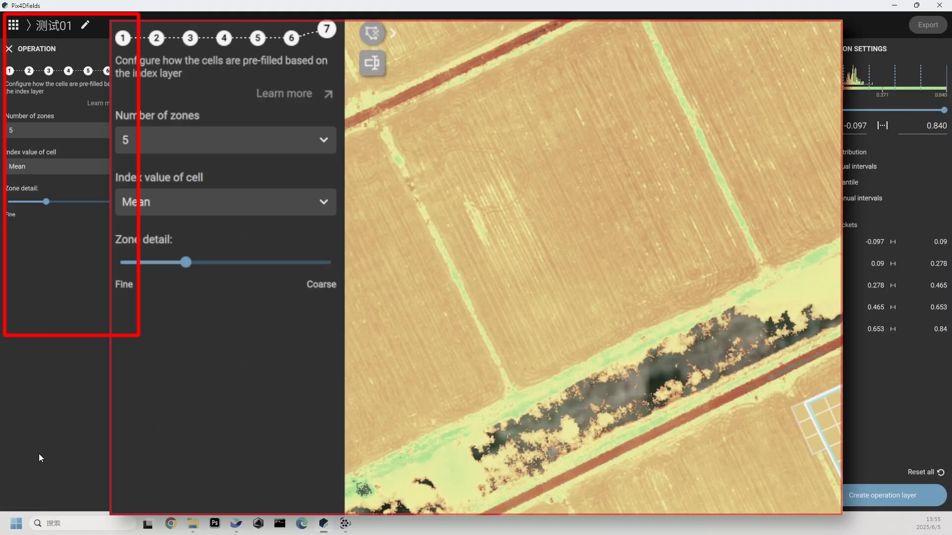
Create the operation layer with 5 zones, Mean as the cell index value, slightly coarser zone detail and Quantile zone distribution
click(78, 129)
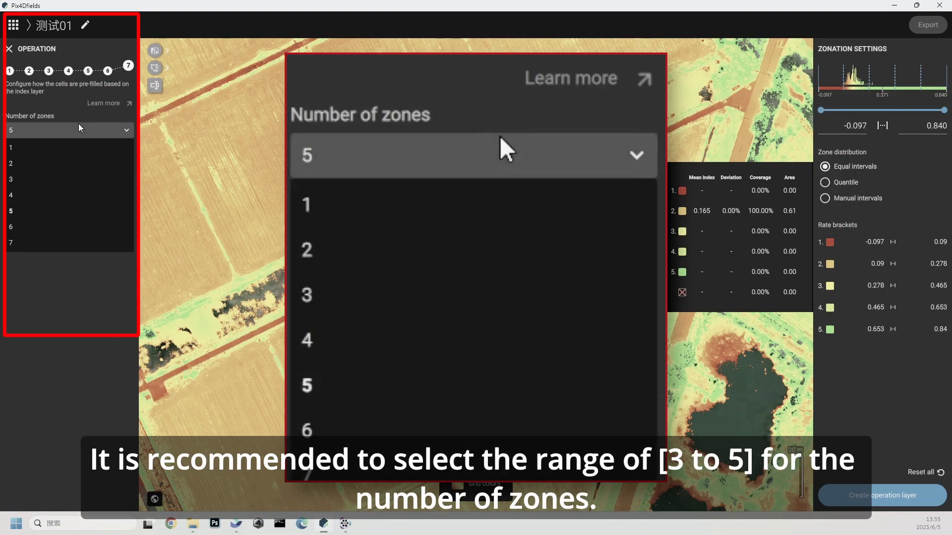
click(29, 209)
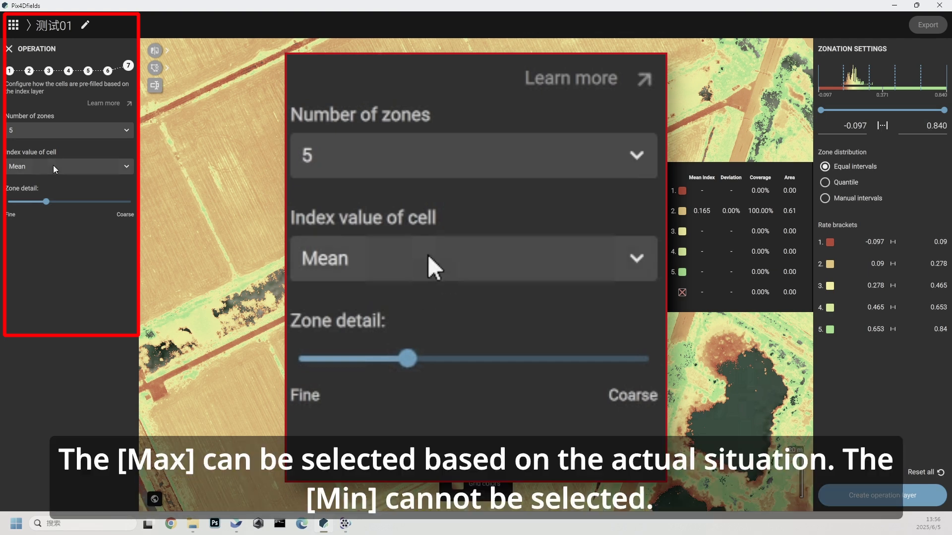
click(53, 165)
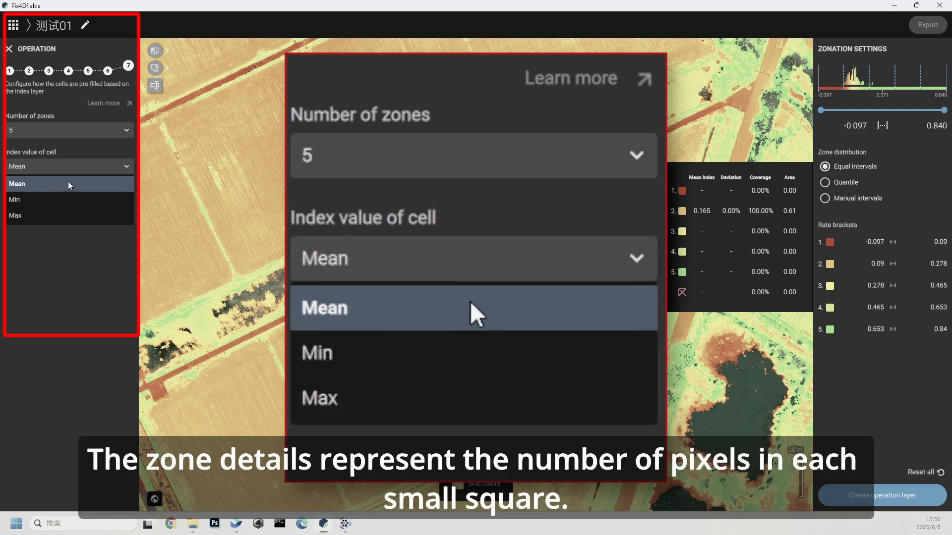
click(68, 183)
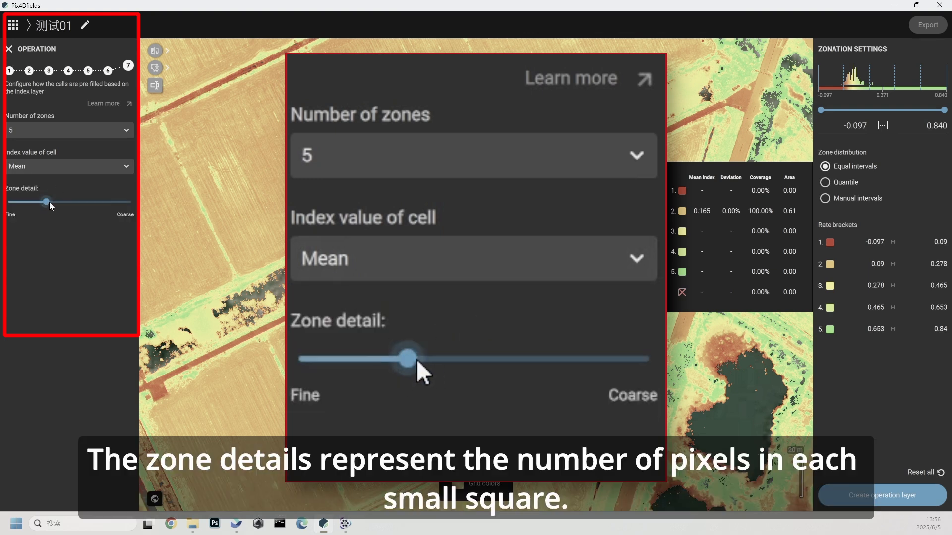
drag(50, 201, 53, 204)
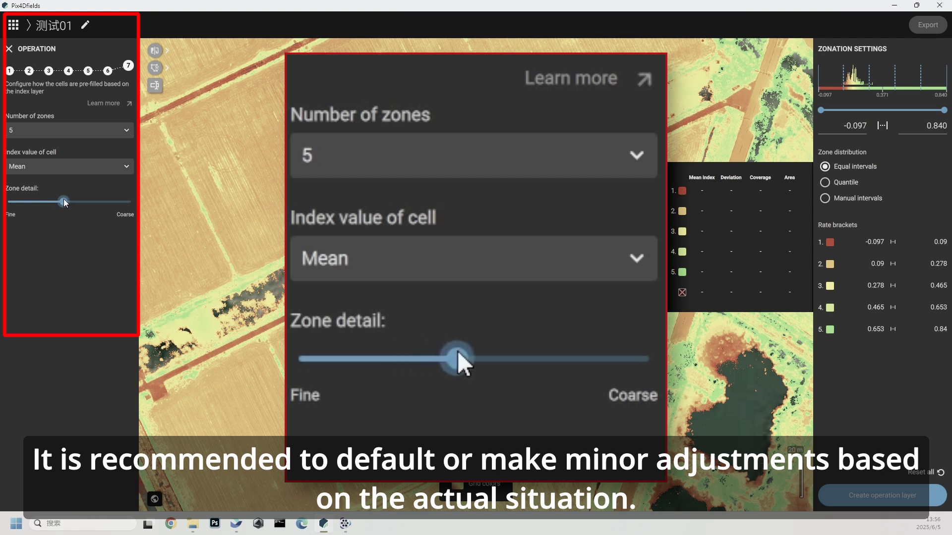
drag(65, 203, 57, 203)
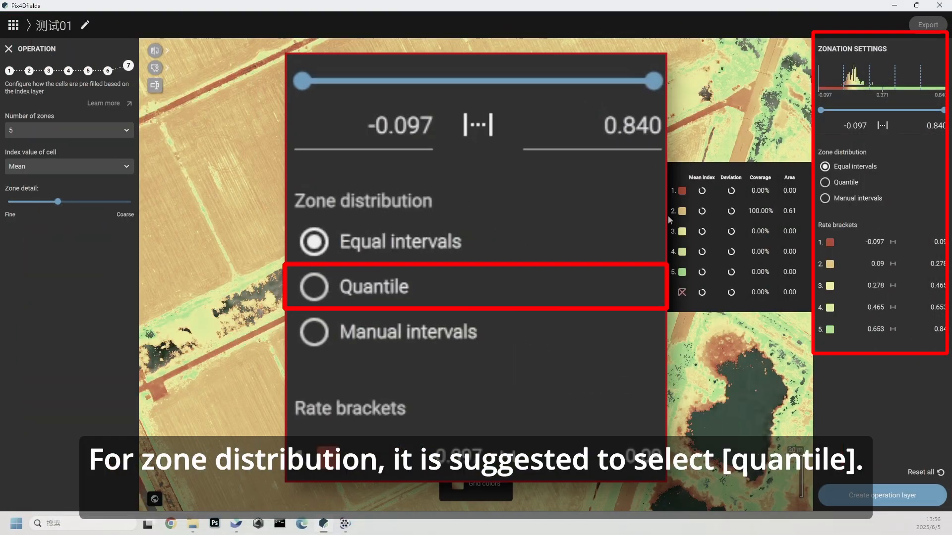
click(834, 183)
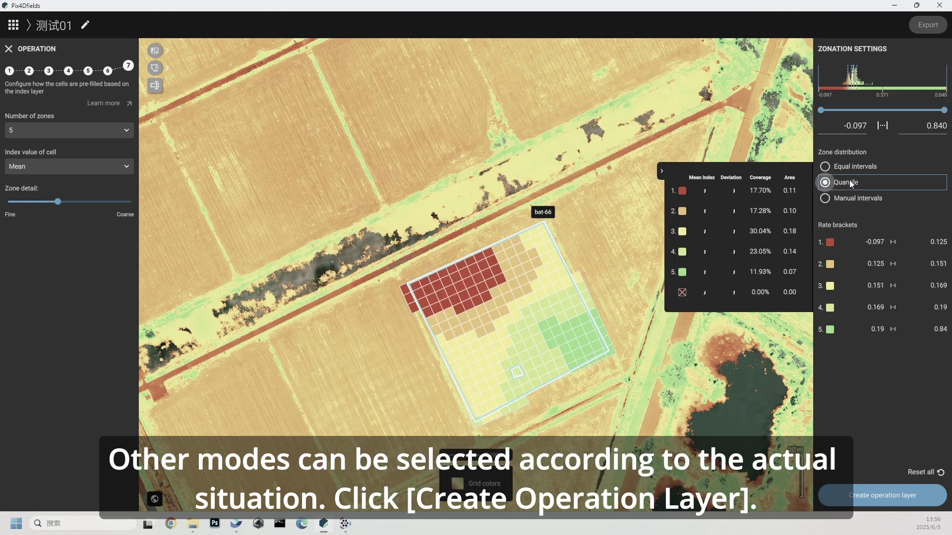
click(885, 498)
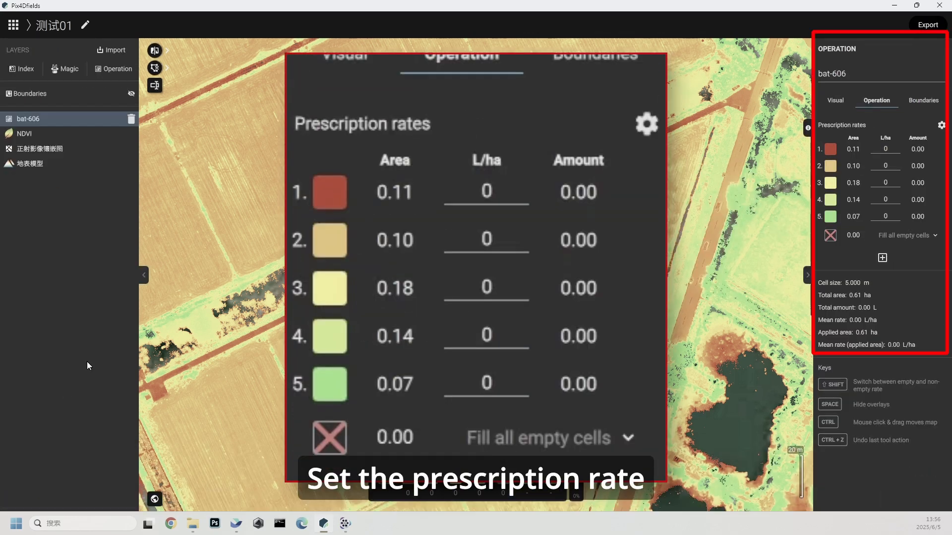
Set the prescription rates of zones 1 to 5 to 300, 150, 200, 100 and 50 L/ha
click(885, 149)
text(300)
click(887, 165)
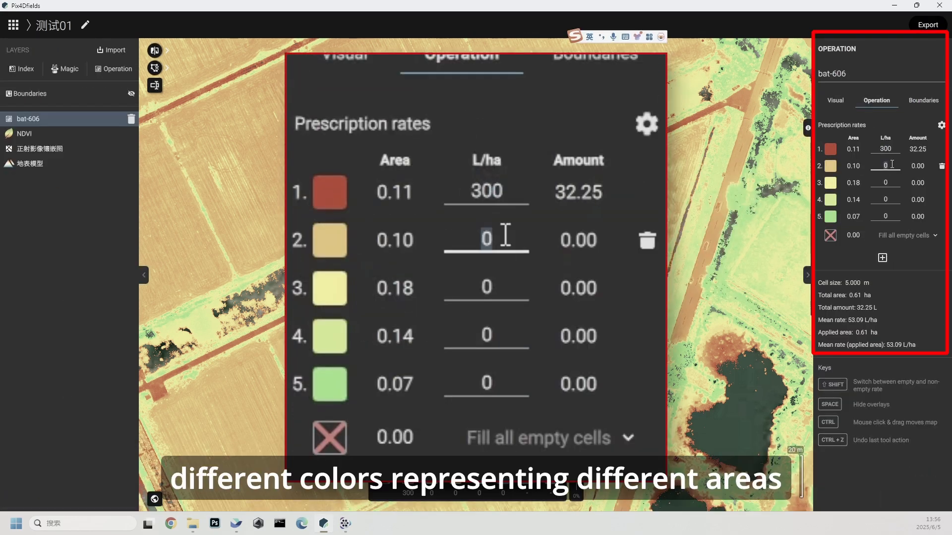
text(150)
click(886, 182)
text(200)
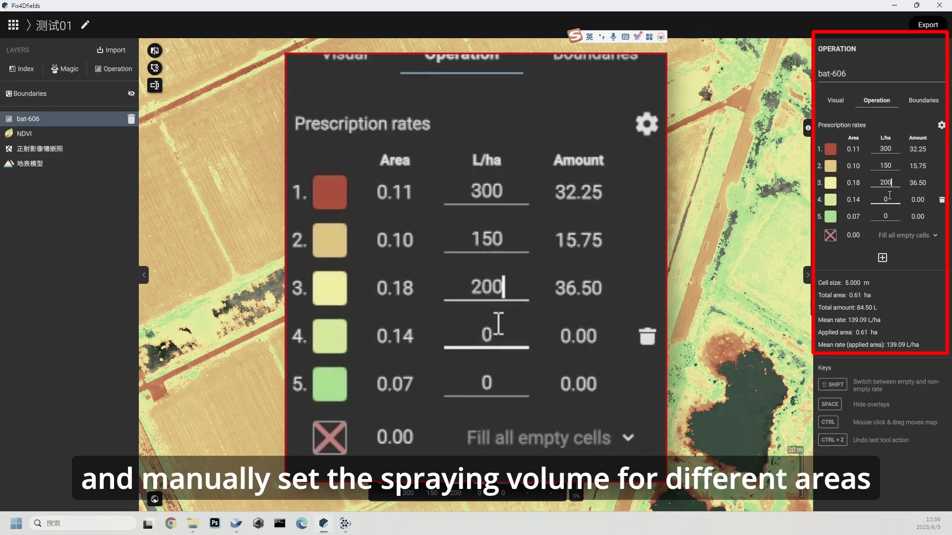
click(888, 198)
text(100)
click(889, 217)
text(50)
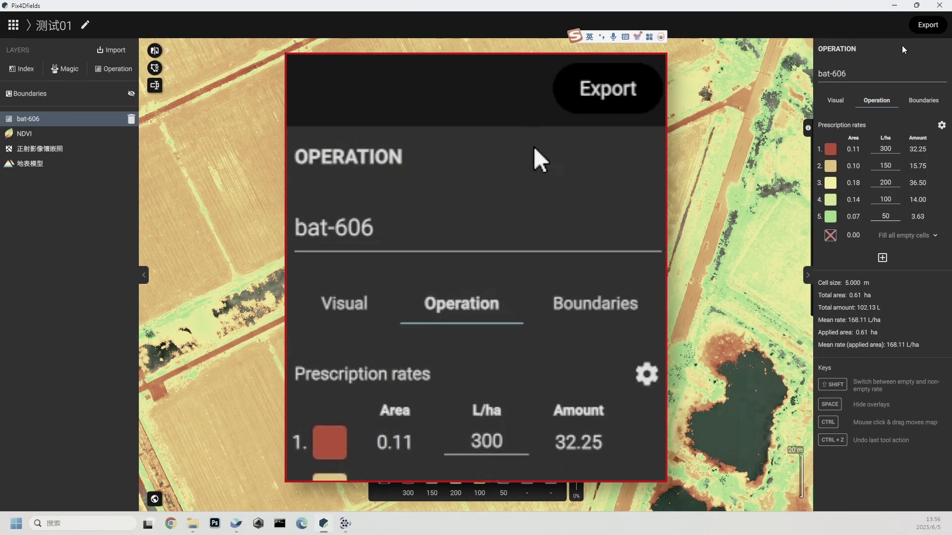
Export the operation as a TopXGun VRA mission with a flight height of 5 m and a spray width of 6 m
click(923, 26)
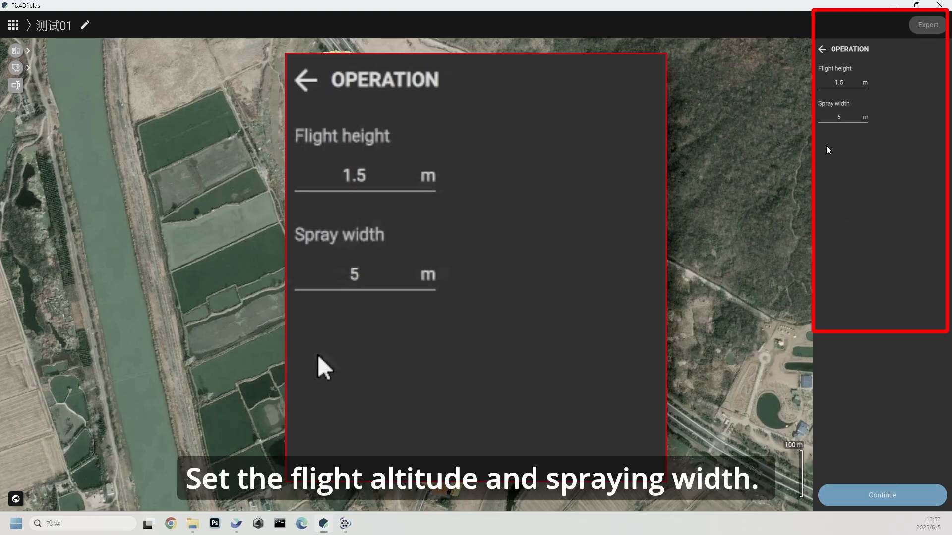
click(841, 82)
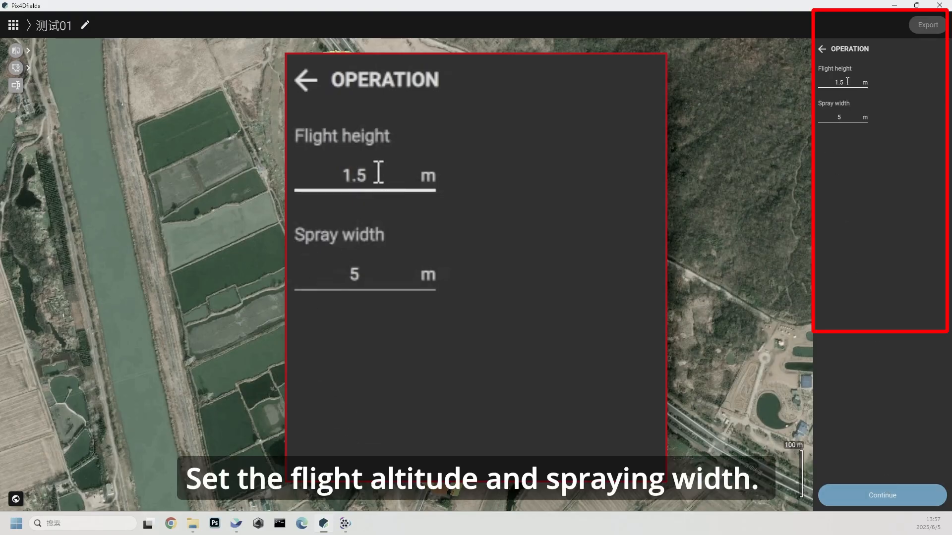
double_click(841, 82)
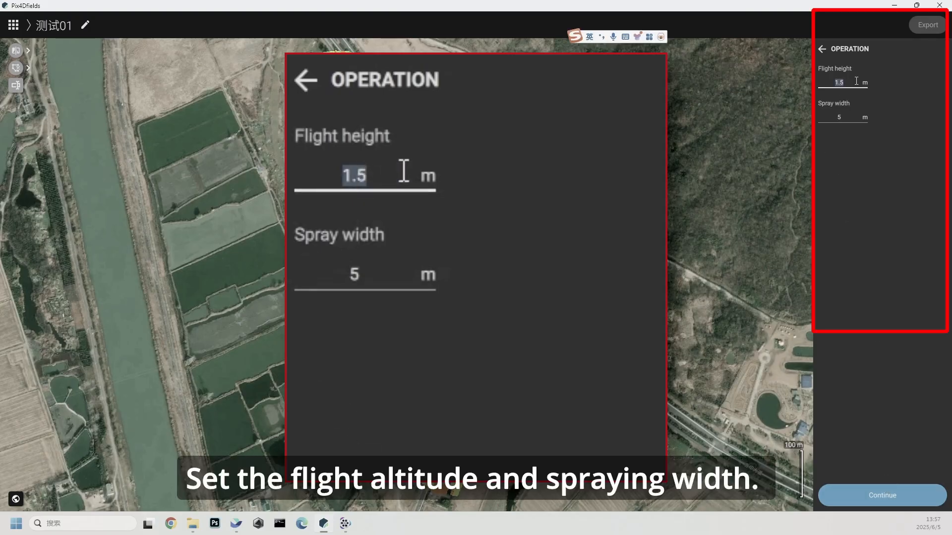
text(5)
double_click(844, 117)
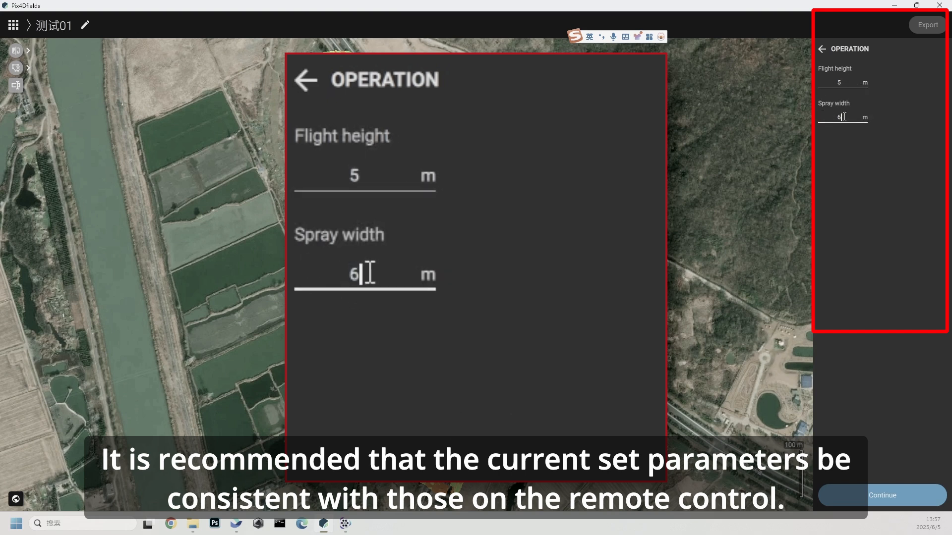
text(6)
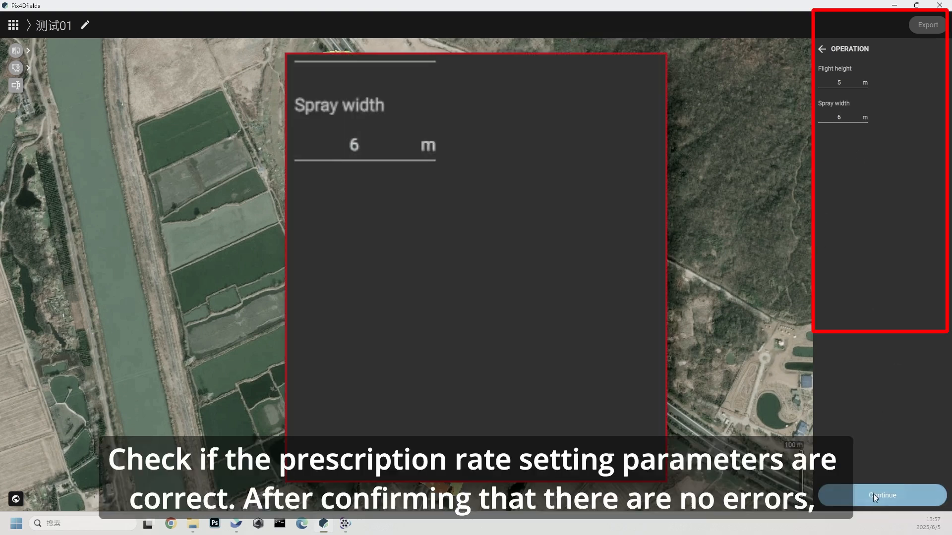
click(872, 494)
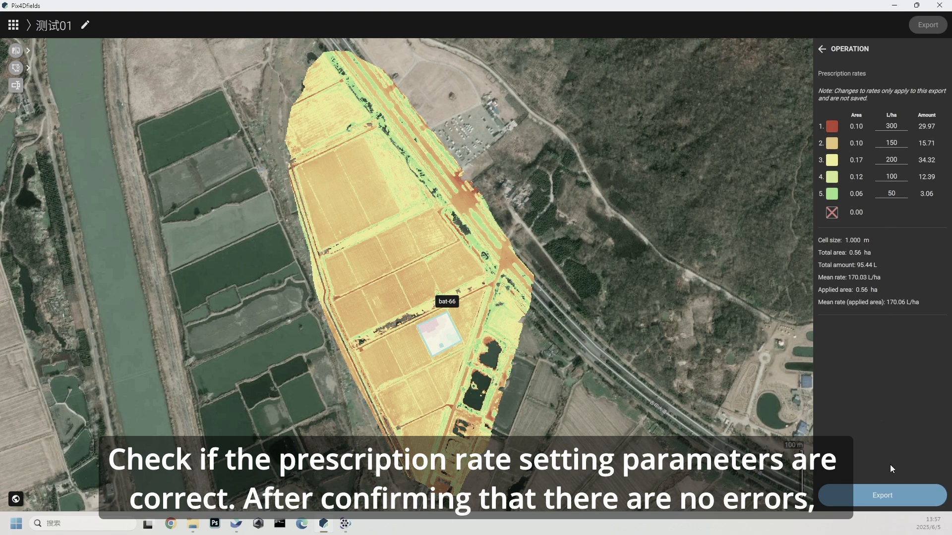
click(881, 495)
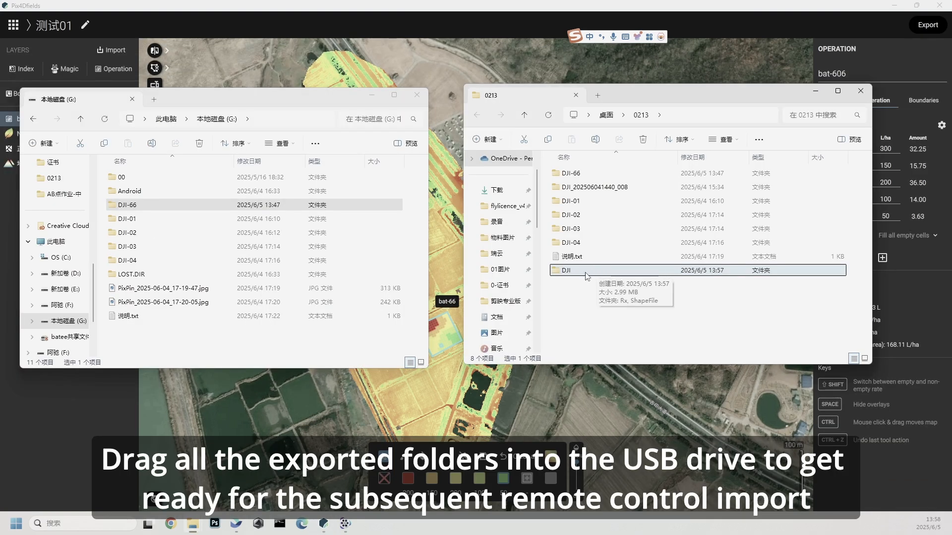
drag(586, 275, 229, 343)
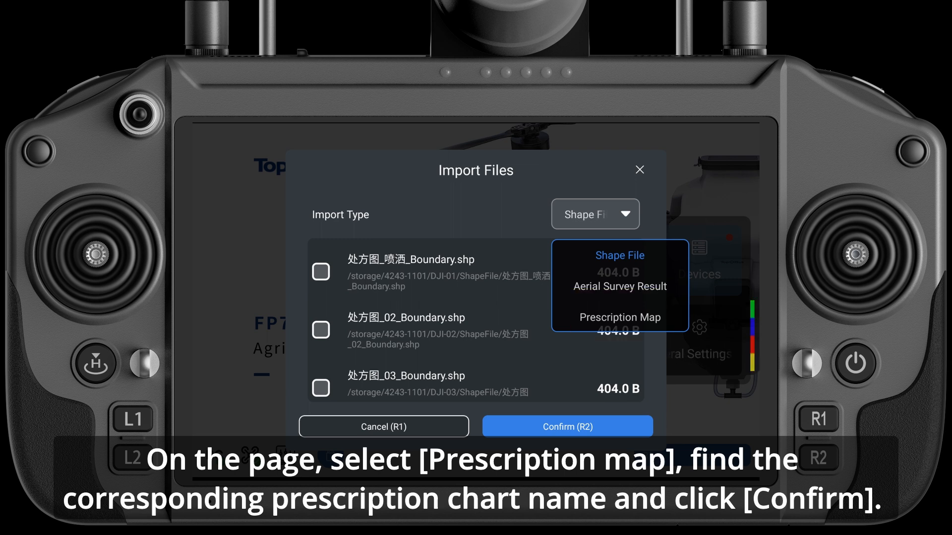
Import the prescription map bat-606_Rx.tif with Ha as the area unit and Average Value resampling
click(619, 317)
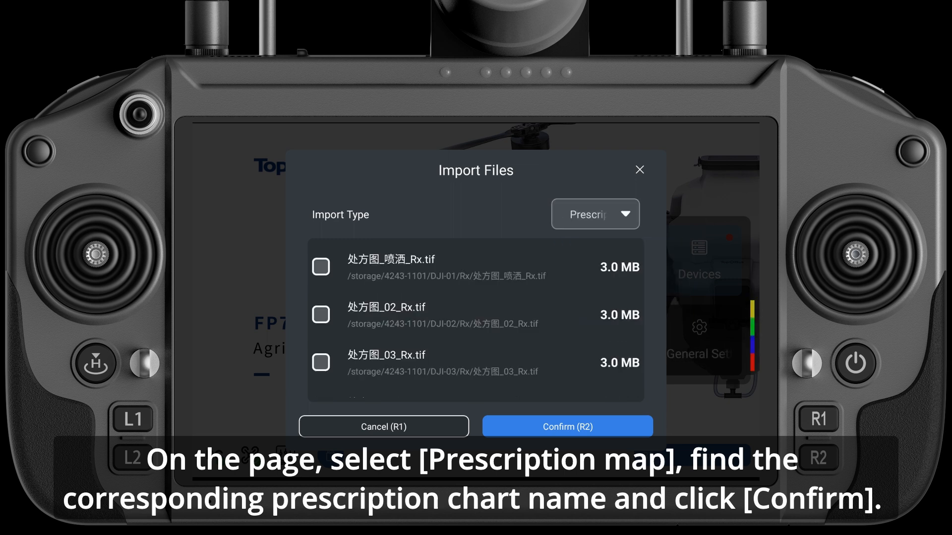
scroll(475, 319, down, 3)
click(321, 374)
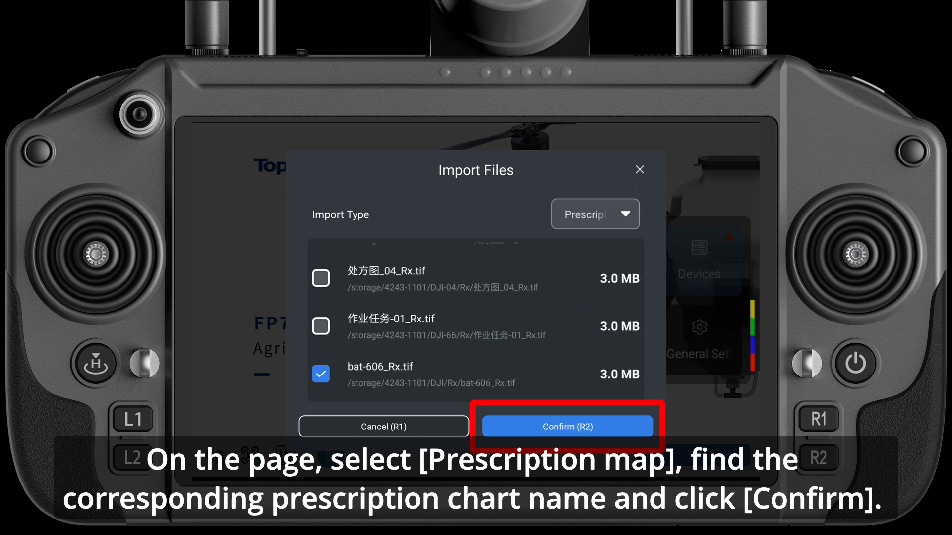
click(568, 426)
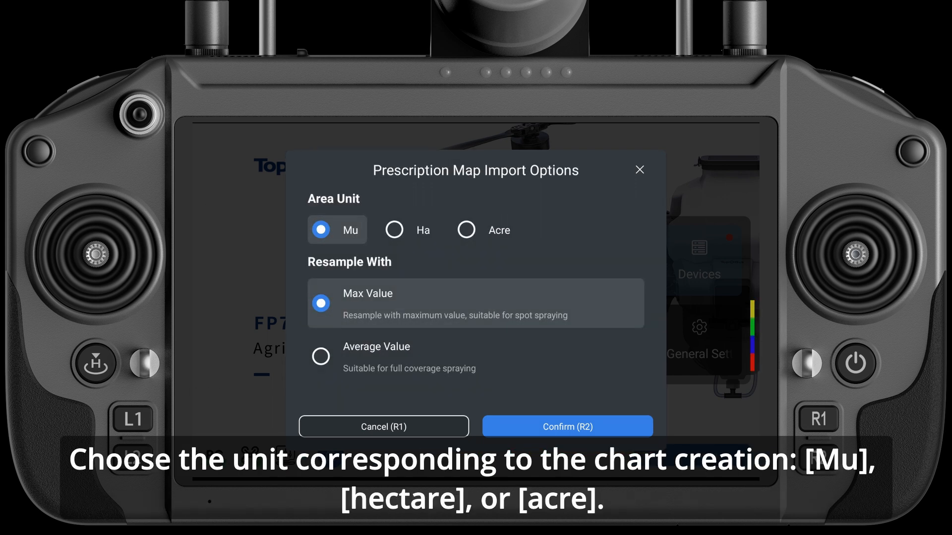
click(409, 230)
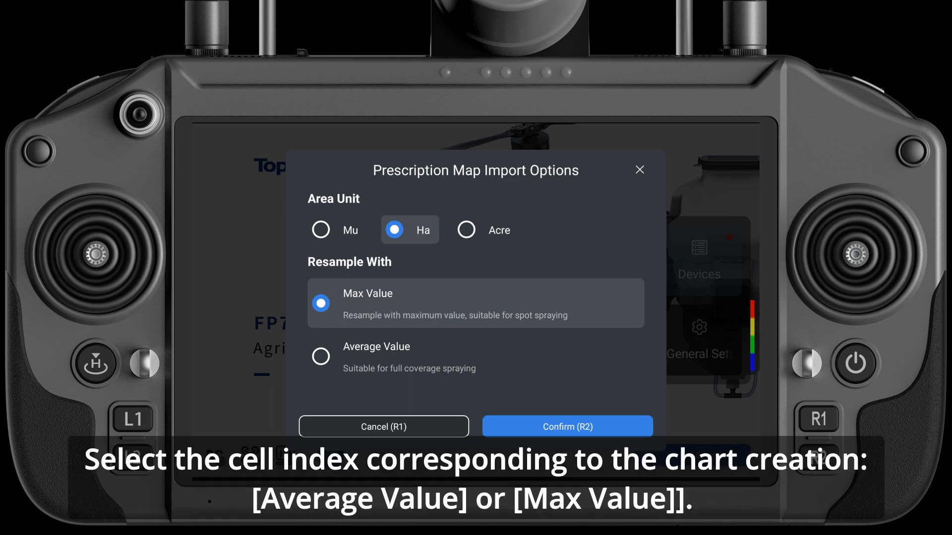
click(476, 356)
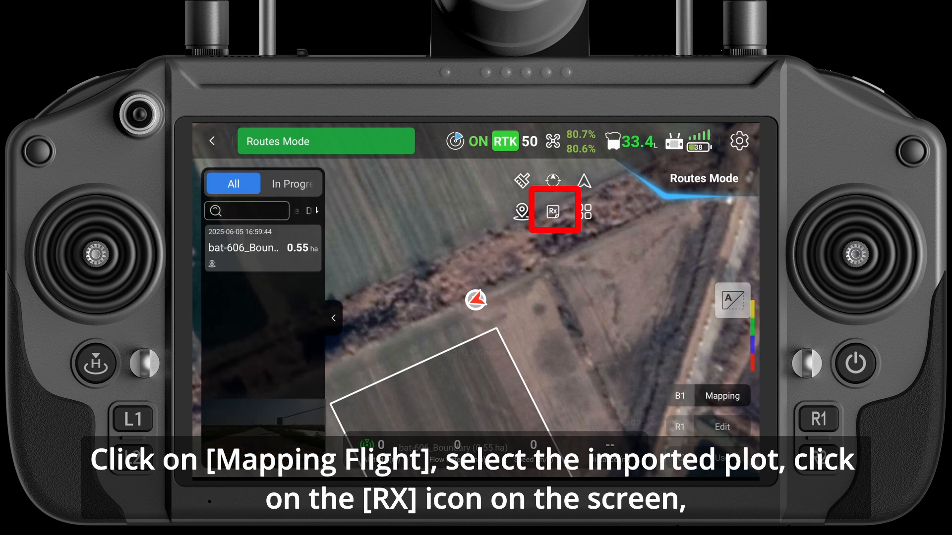
Apply the prescription map bat-606_Rx in Routes Mode and use the bat-606 boundary plot for the flight plan
click(553, 210)
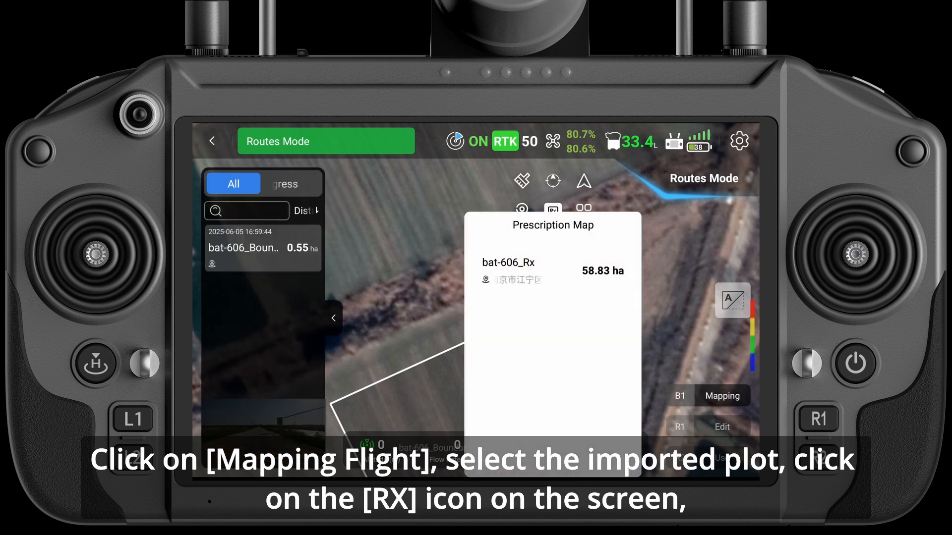
click(553, 270)
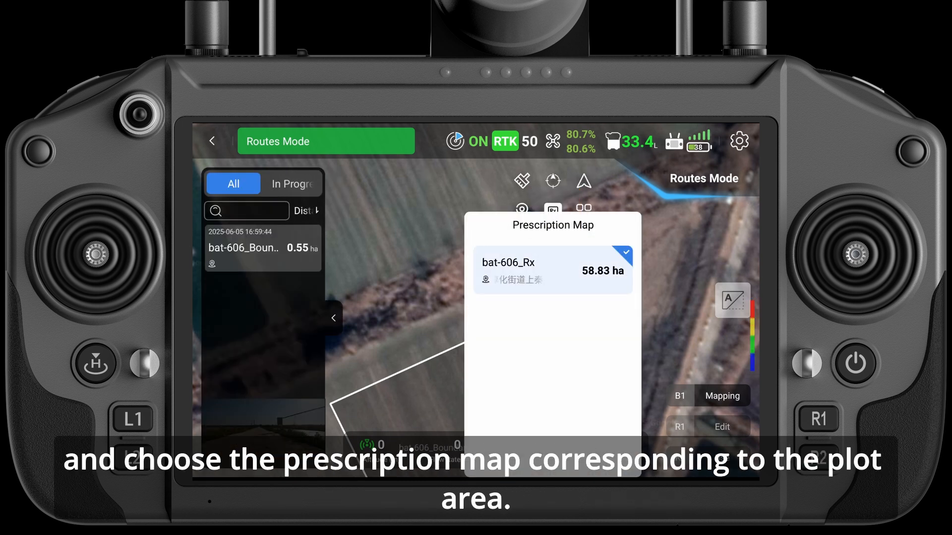
click(397, 297)
click(262, 248)
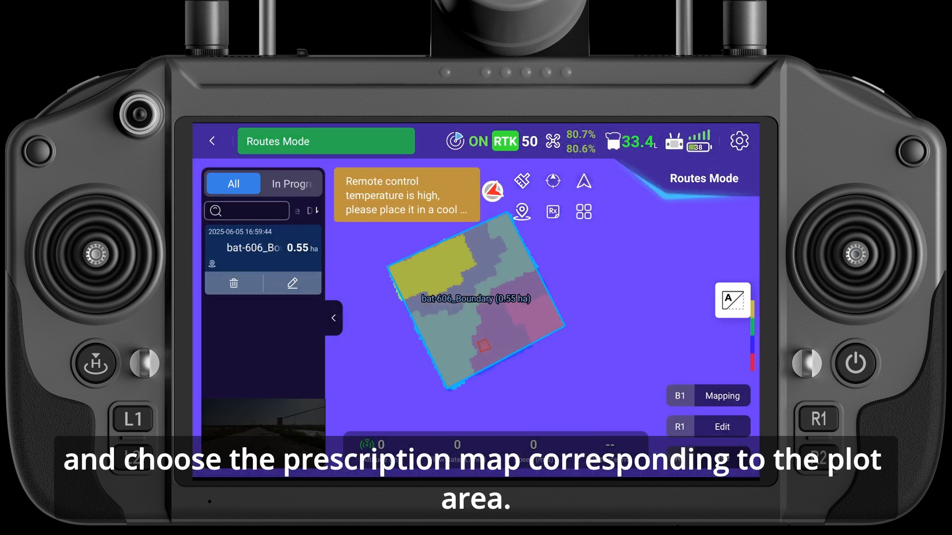
click(721, 458)
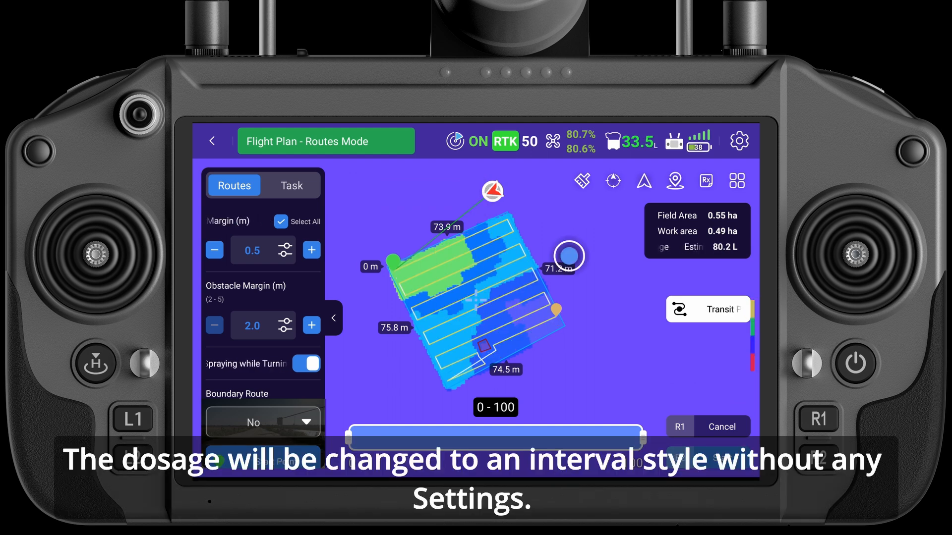
Set the route's start point to the upper-right corner of the field boundary
click(263, 460)
click(507, 212)
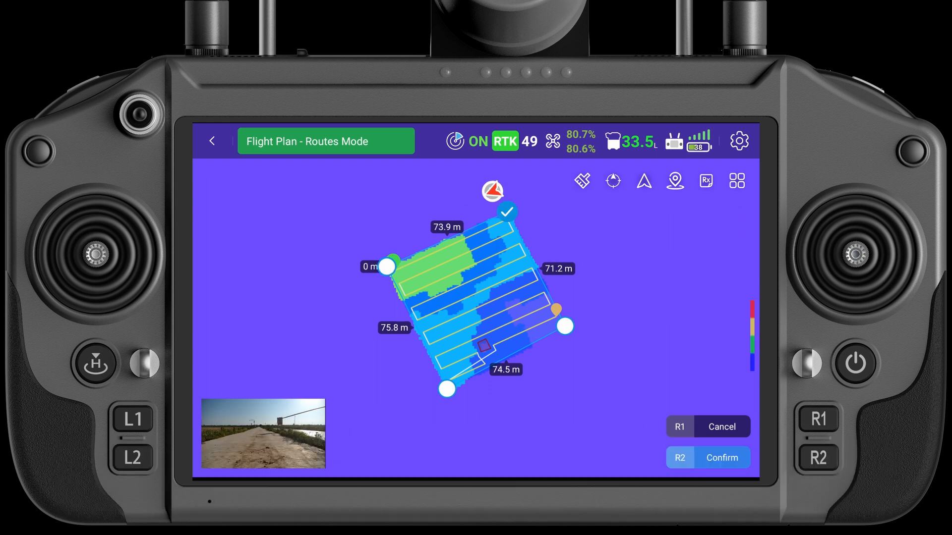
click(721, 458)
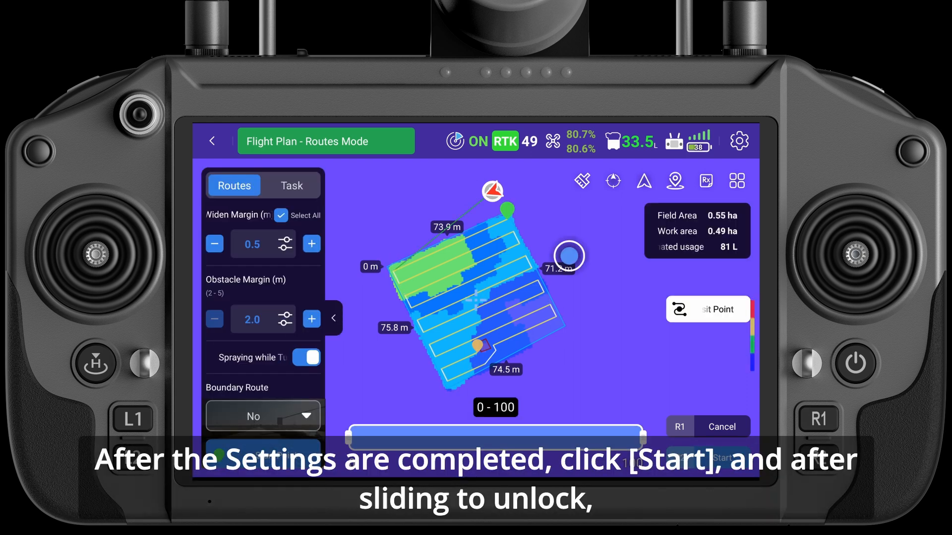
Bring up the plan's task parameters and start the spraying mission, unlocking the aircraft at the mission parameter check
click(291, 186)
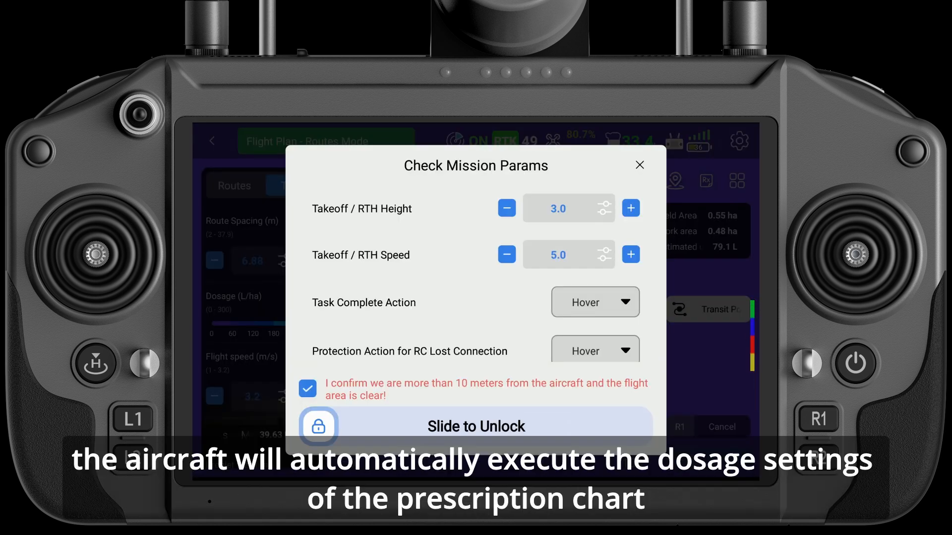
drag(319, 426, 630, 424)
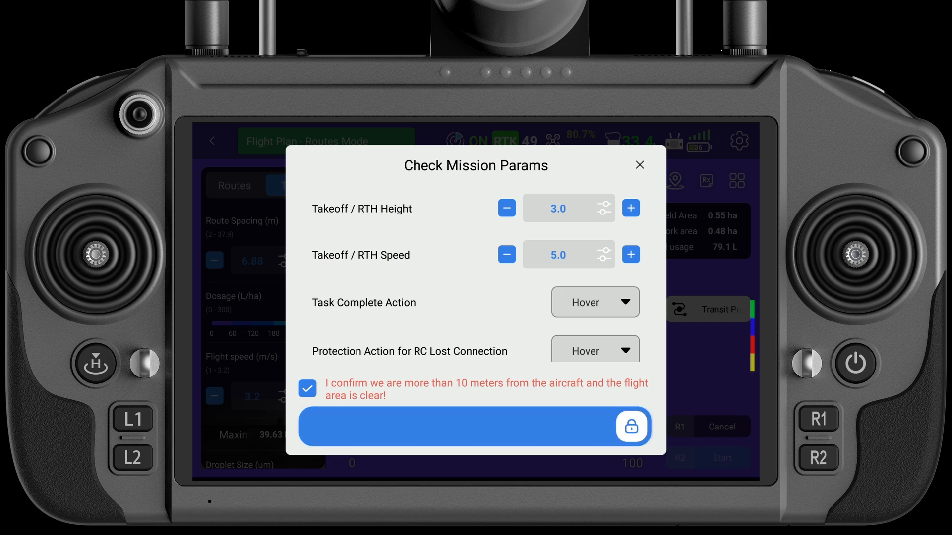